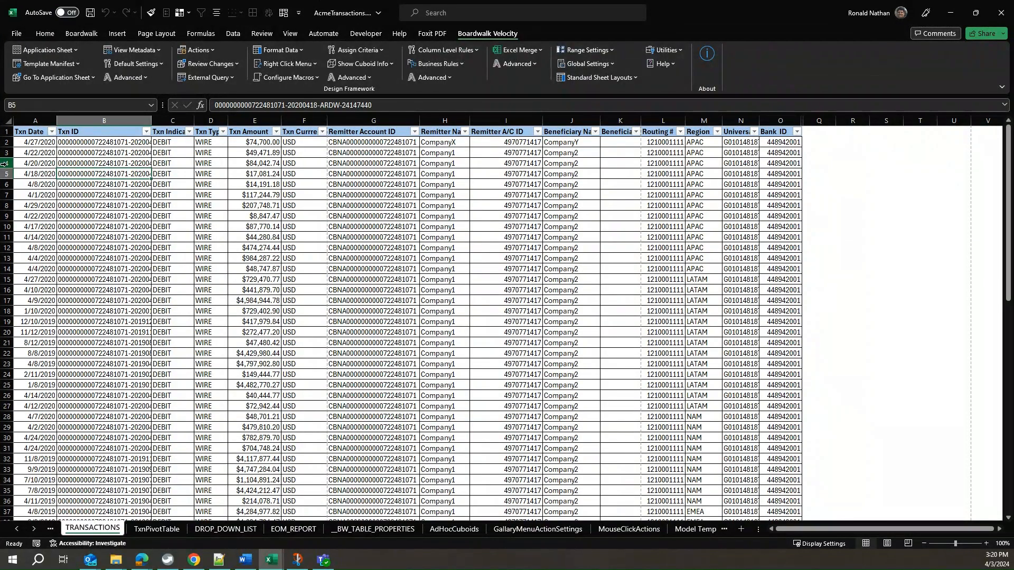
Examine the Boardwalk commands, including Copy Row, offered for row 5 in the TRANSACTIONS table's context menu.
click(4, 163)
right_click(4, 163)
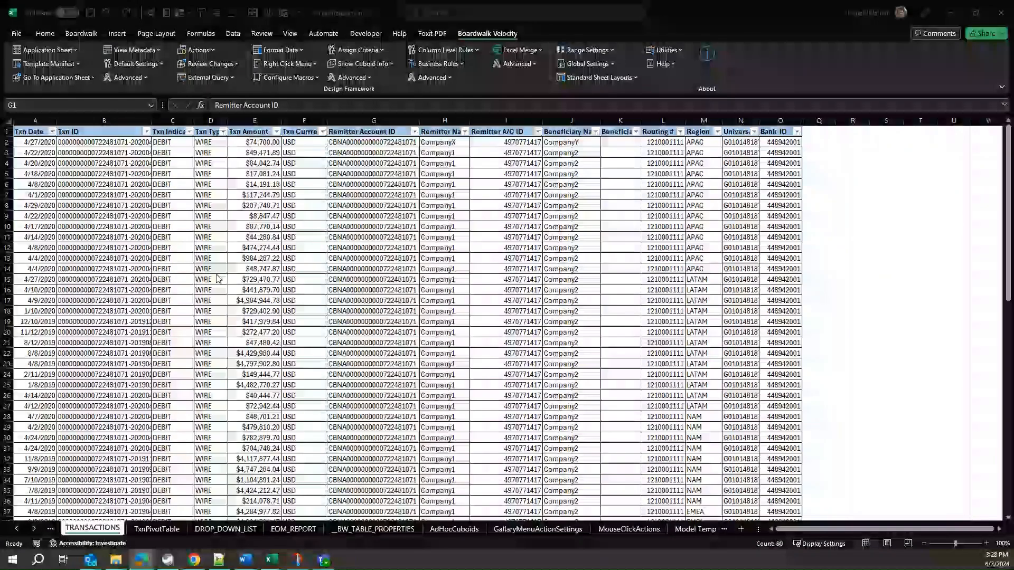
click(7, 176)
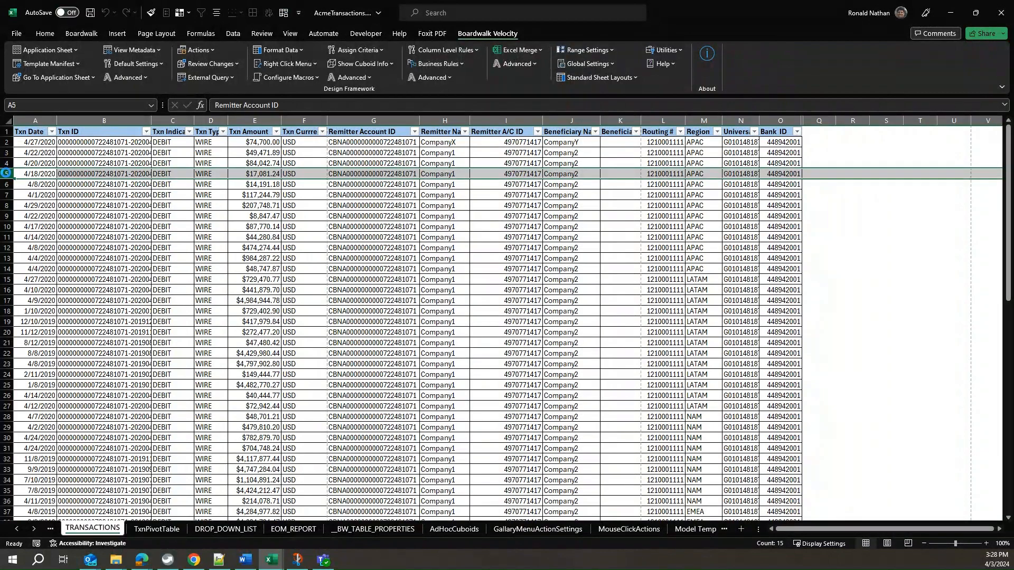
right_click(7, 176)
mouse_move(44, 386)
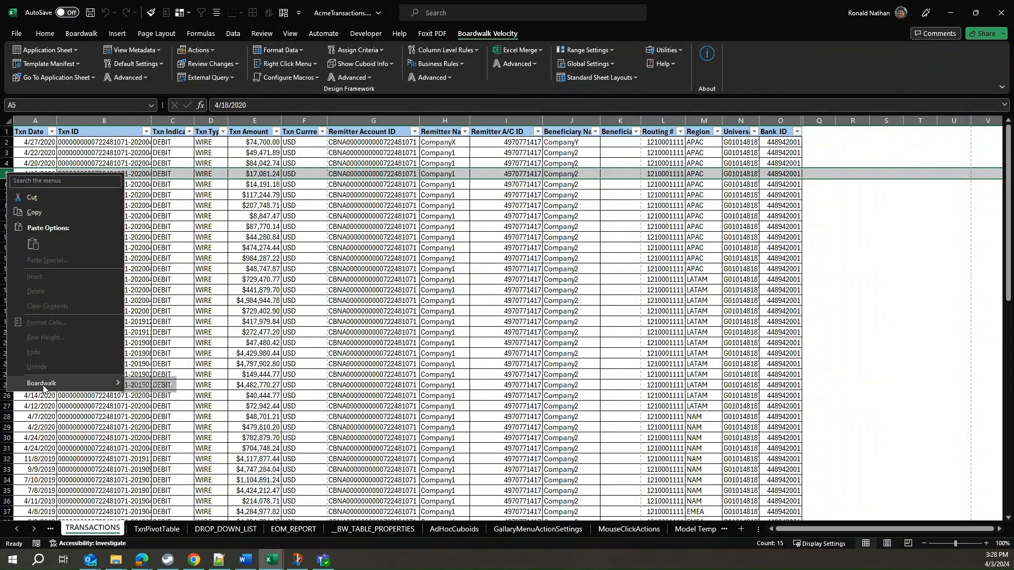
mouse_move(170, 386)
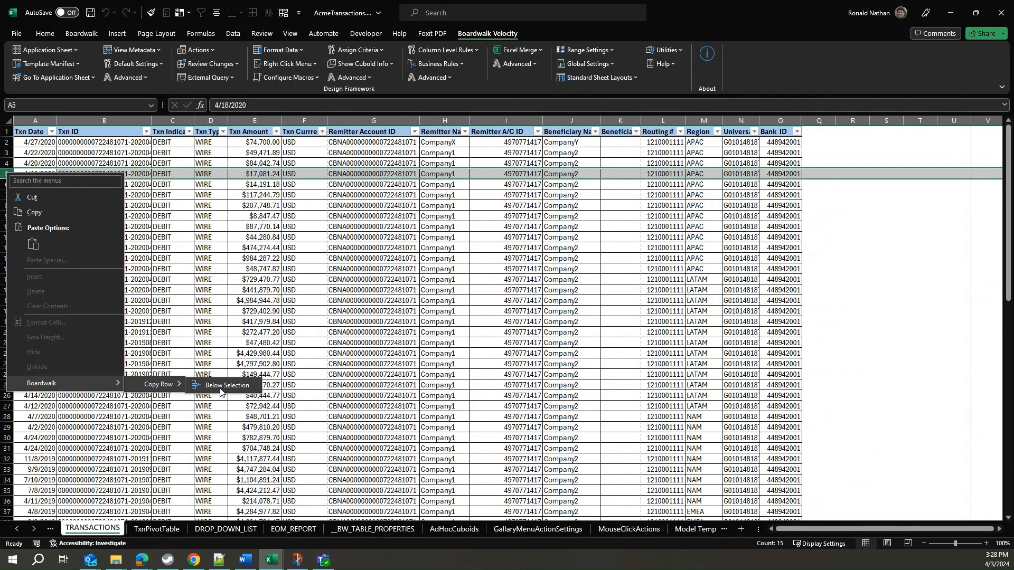
Examine the Boardwalk commands, including History, offered for cell C2 in the TRANSACTIONS table's context menu.
click(171, 143)
right_click(172, 144)
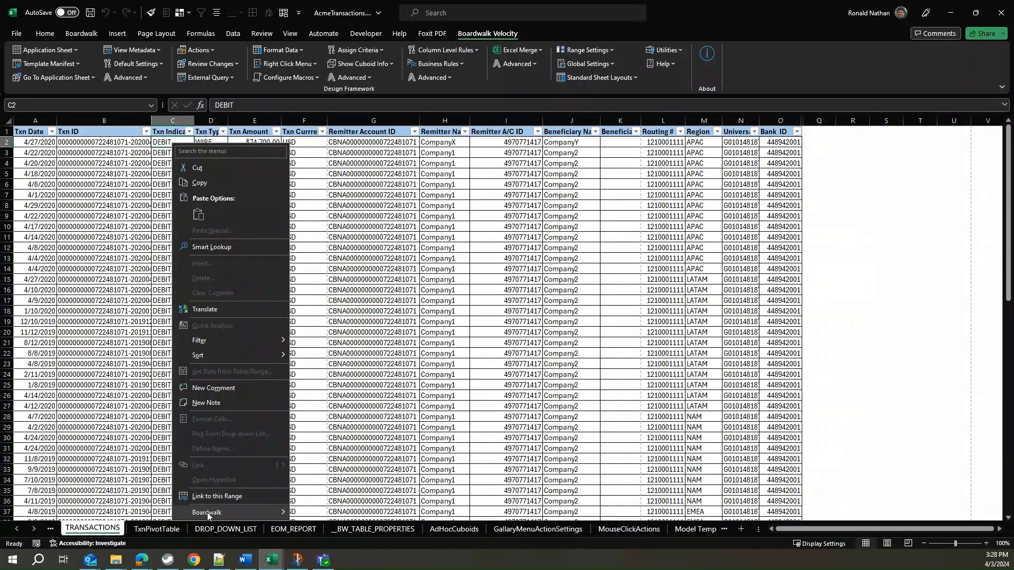
mouse_move(208, 514)
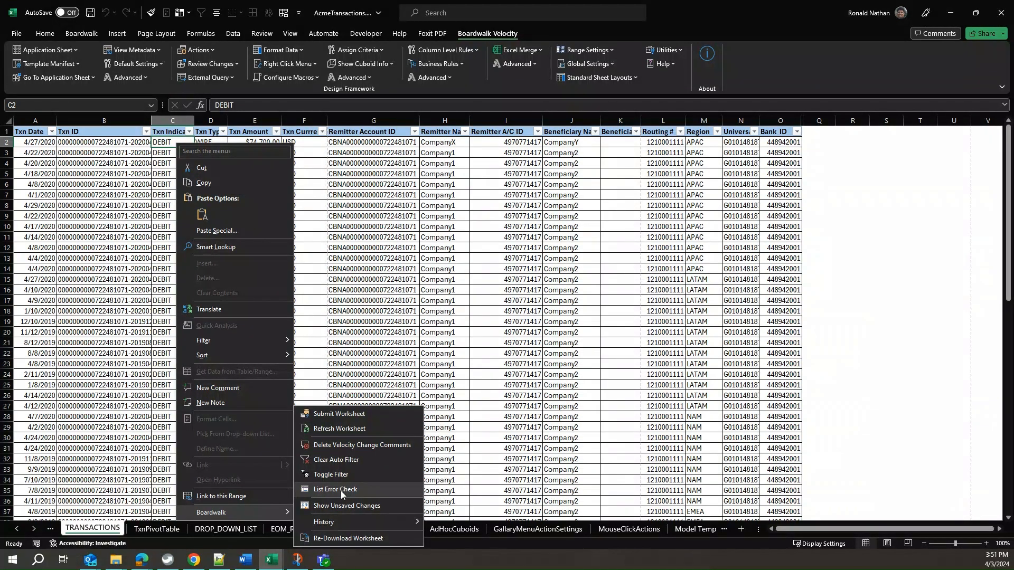
mouse_move(336, 522)
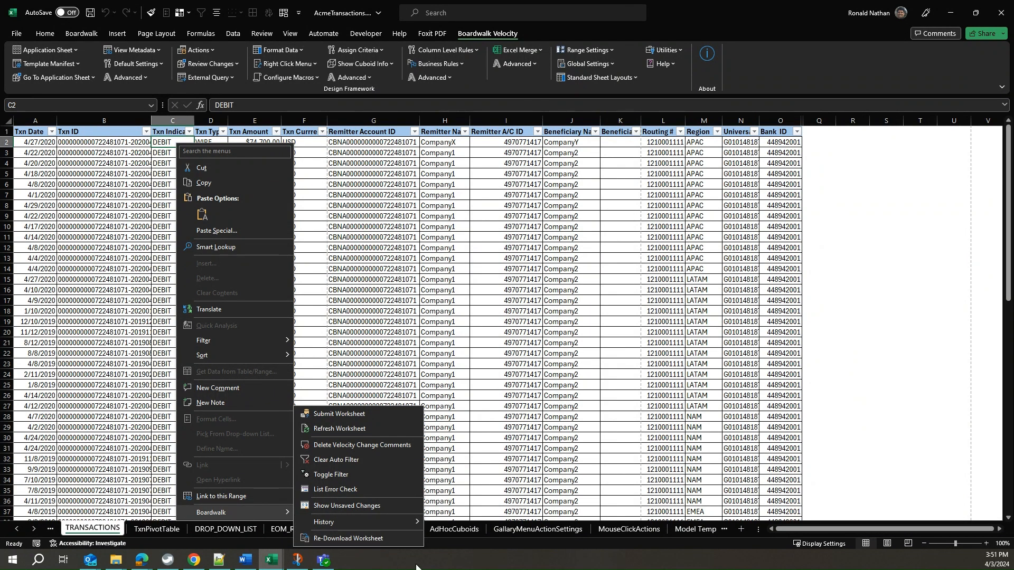
click(463, 565)
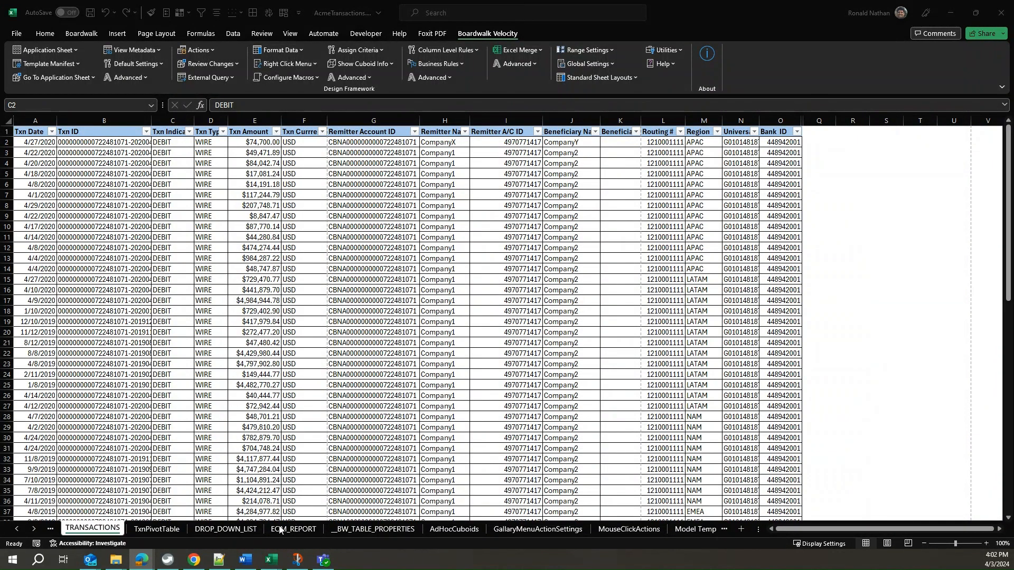
Create the default Boardwalk context menus for the Currency and Regions table on the DROP_DOWN_LIST sheet.
click(226, 528)
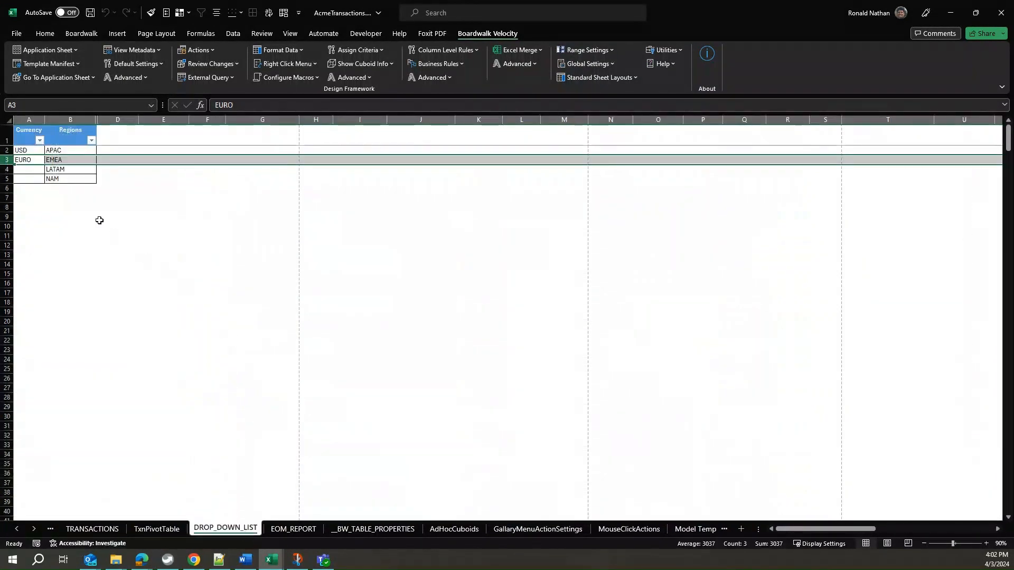
click(32, 161)
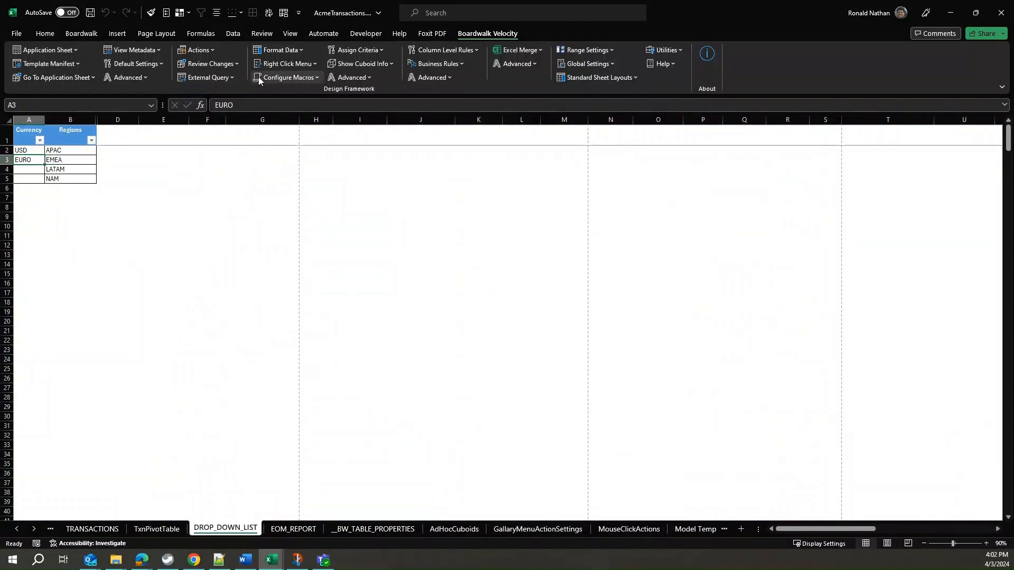
click(313, 64)
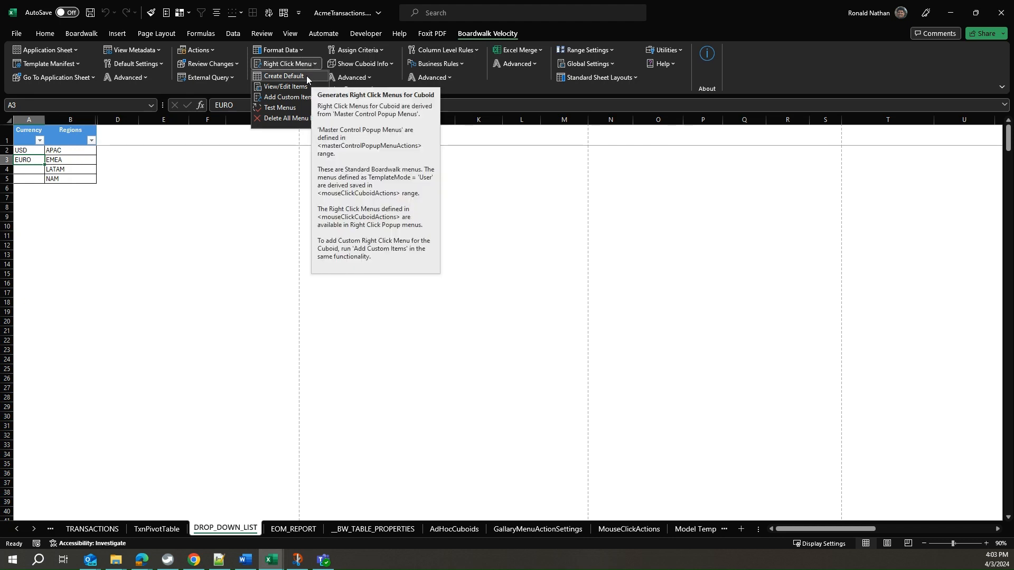
click(307, 75)
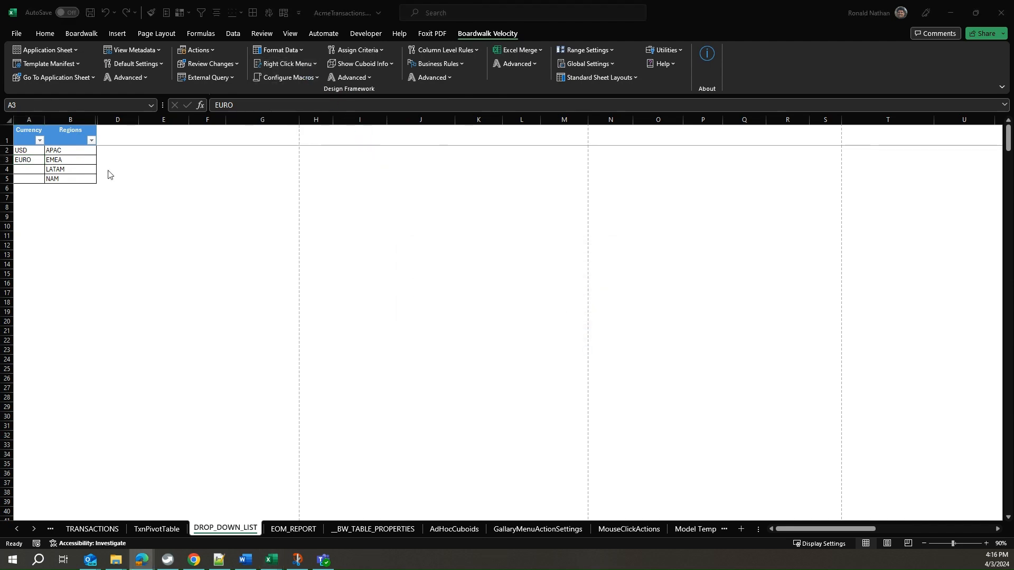
Examine the Boardwalk insert, delete, copy and history commands in the context menu of row 2 on DROP_DOWN_LIST.
click(6, 151)
right_click(5, 151)
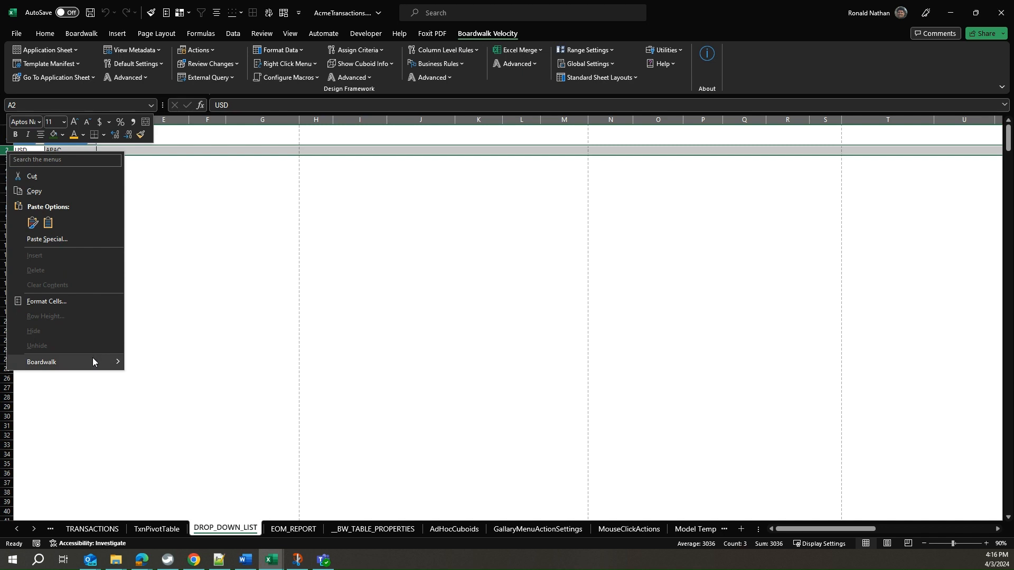
mouse_move(92, 359)
mouse_move(128, 362)
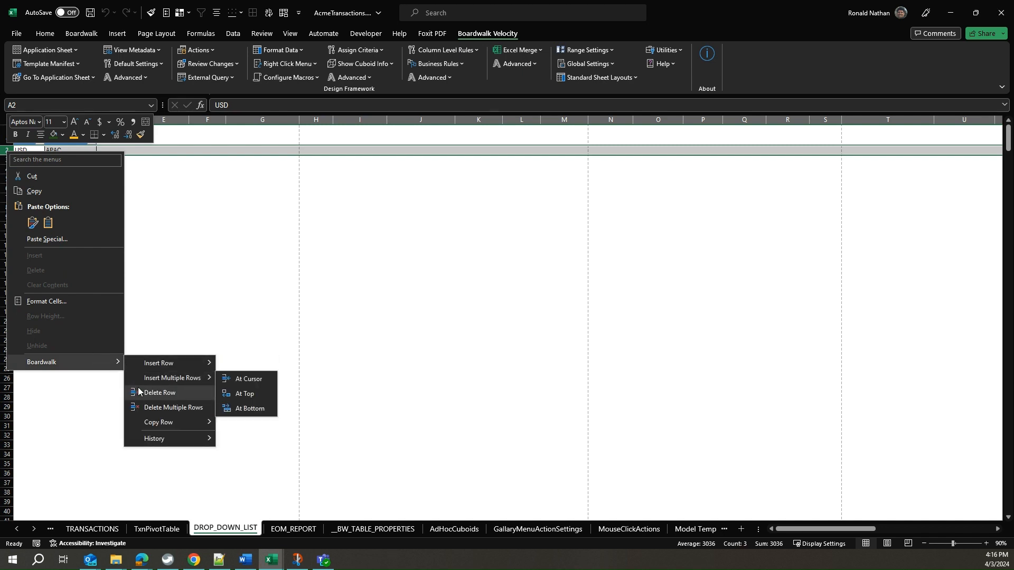
mouse_move(145, 422)
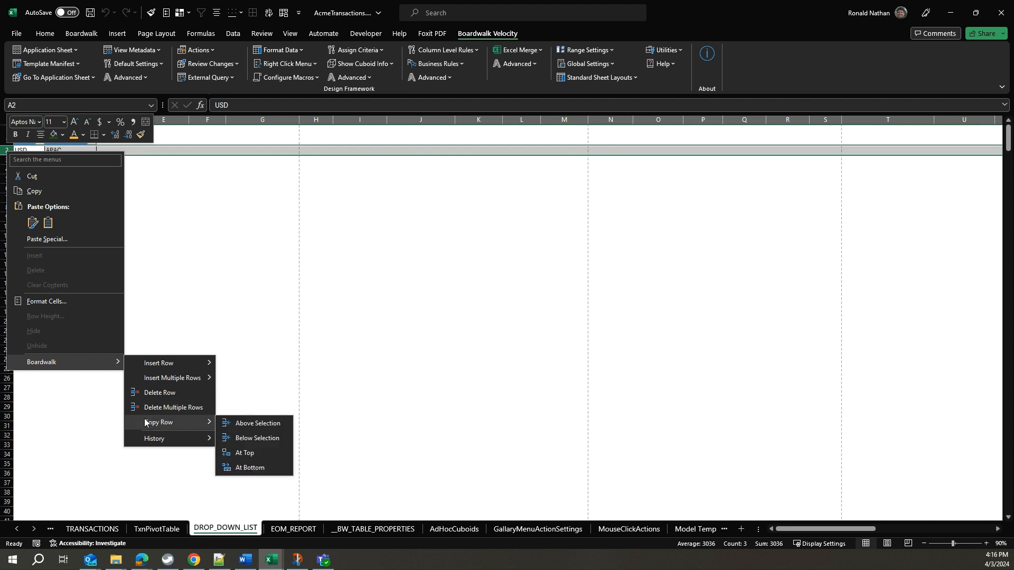
mouse_move(146, 440)
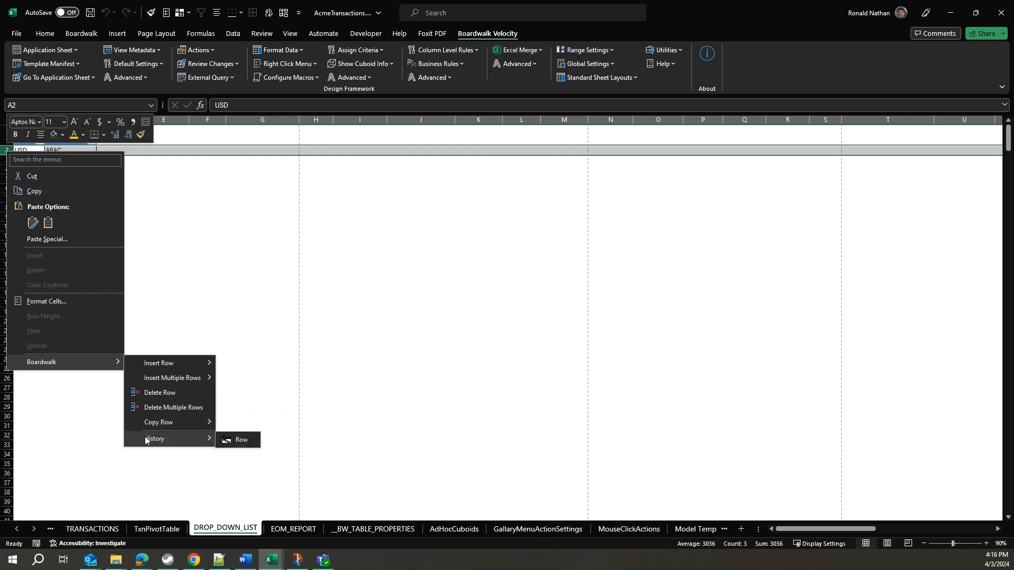
click(129, 150)
Examine the Boardwalk commands in the context menu of the APAC cell in the Regions column.
click(74, 152)
right_click(75, 153)
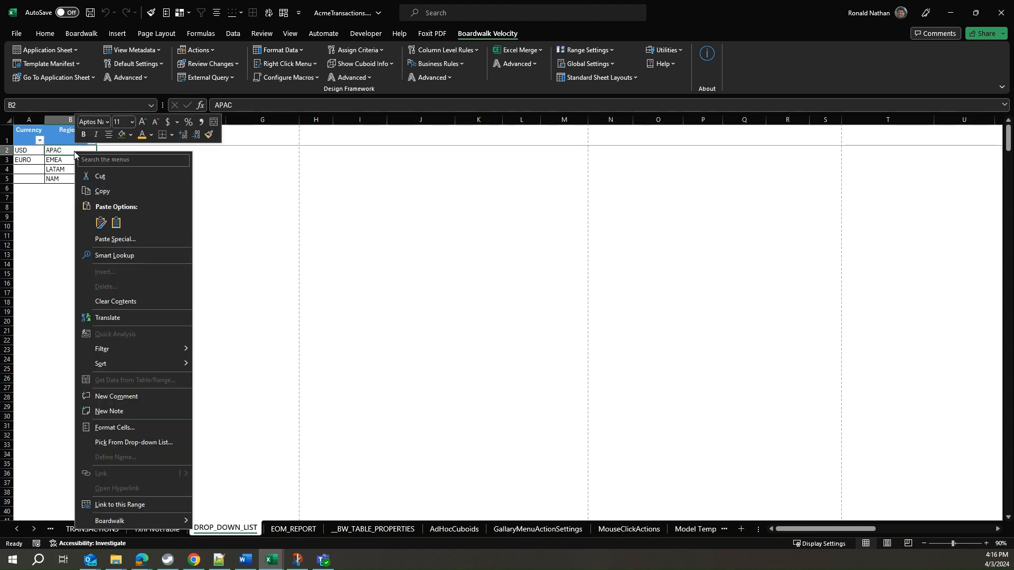
mouse_move(137, 523)
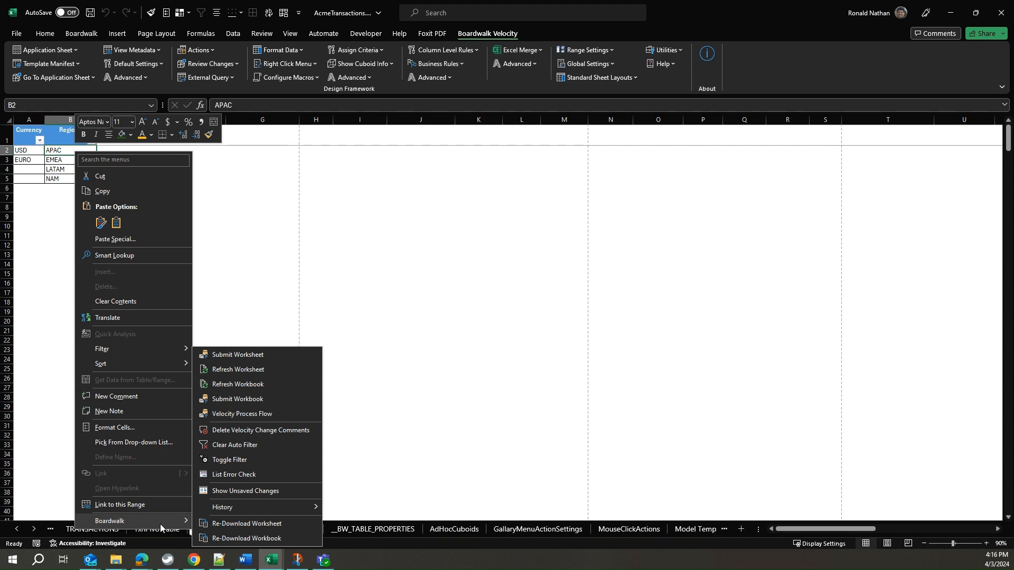
click(18, 400)
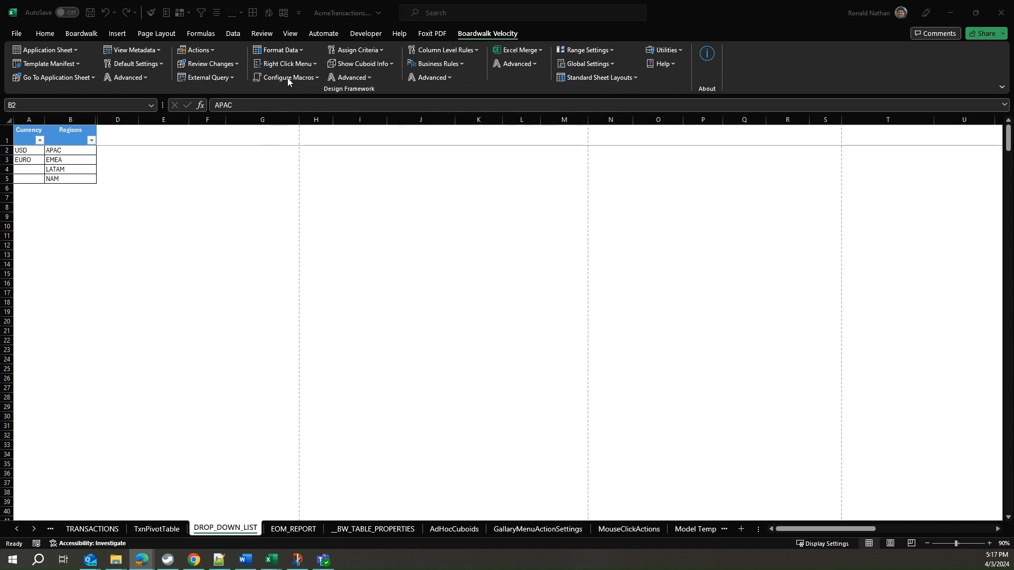
Edit the table's context menu items, disabling Refresh Workbook, Submit Workbook, Velocity Process Flow and Re-Download Workbook.
click(294, 64)
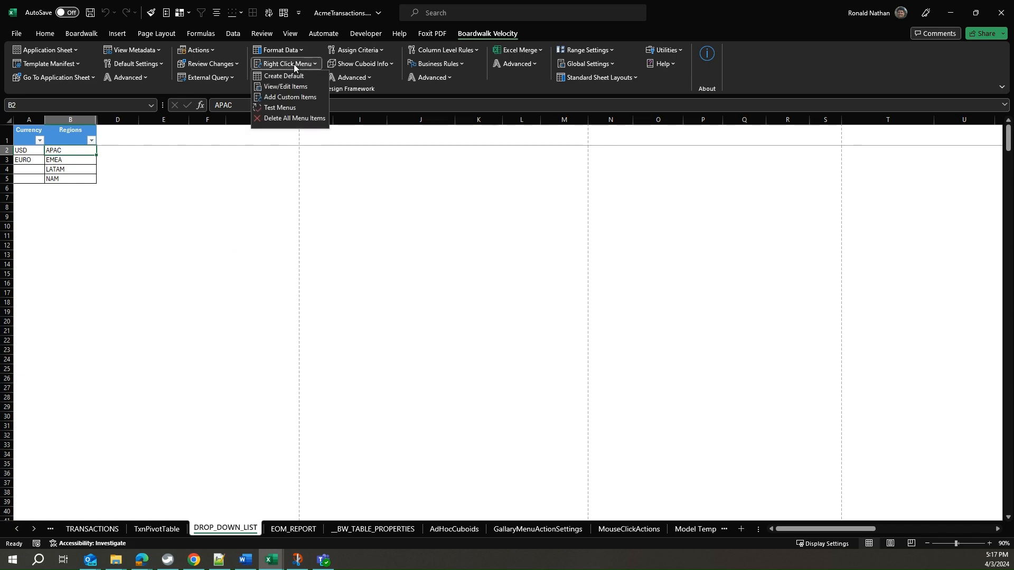
click(288, 85)
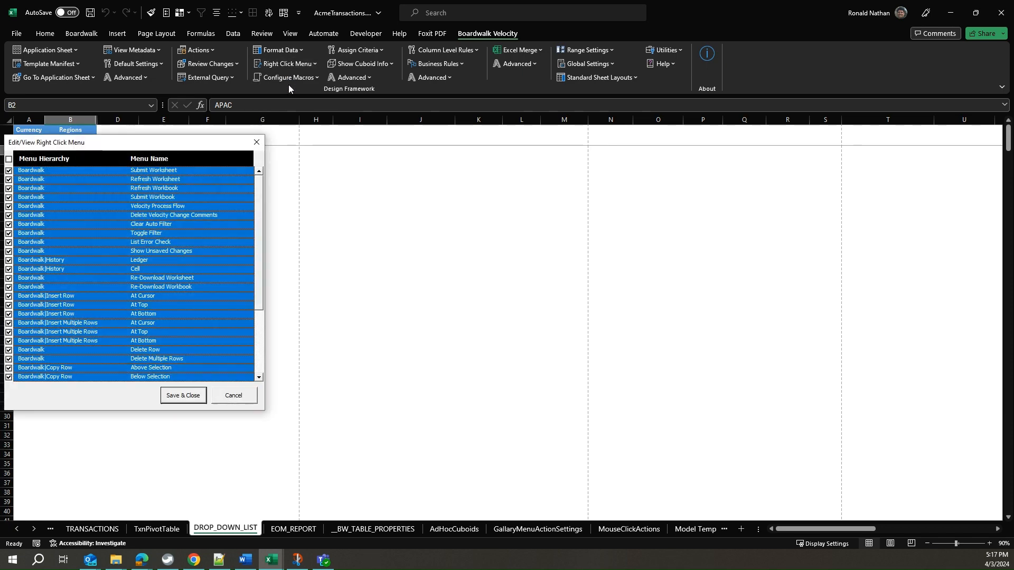
drag(211, 148, 444, 153)
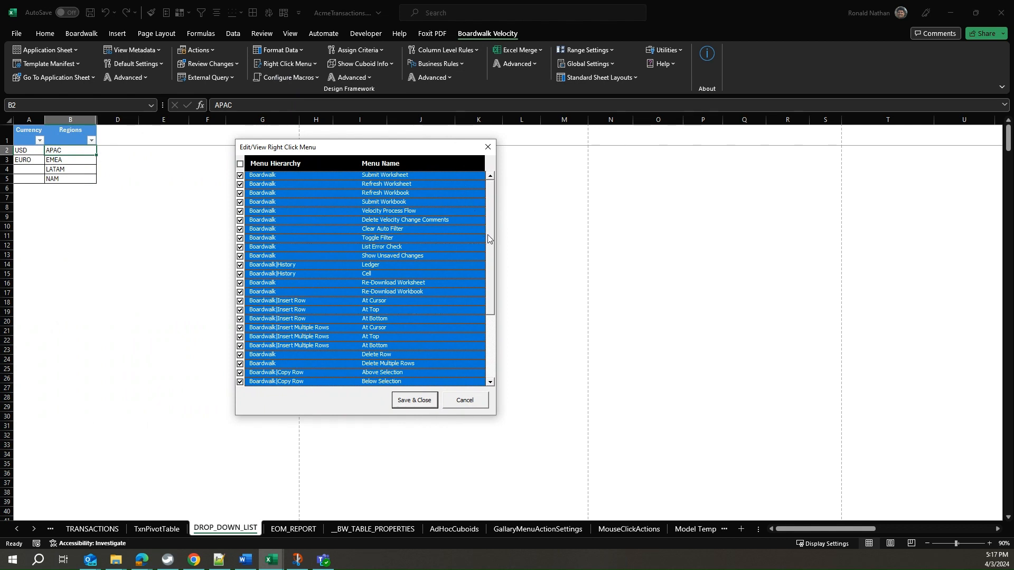
mouse_move(487, 235)
mouse_down()
mouse_move(489, 324)
mouse_move(489, 241)
mouse_up()
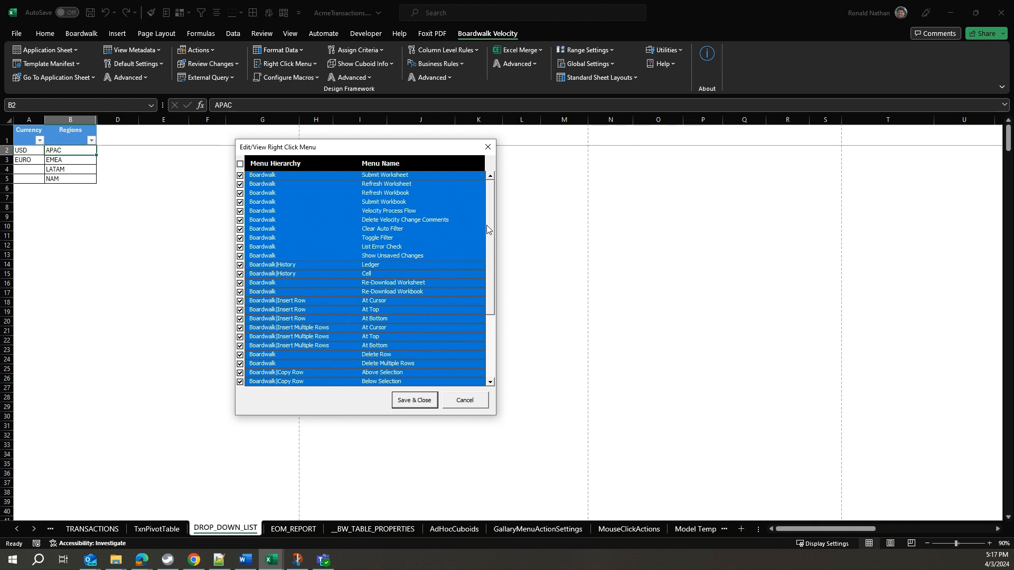
click(240, 193)
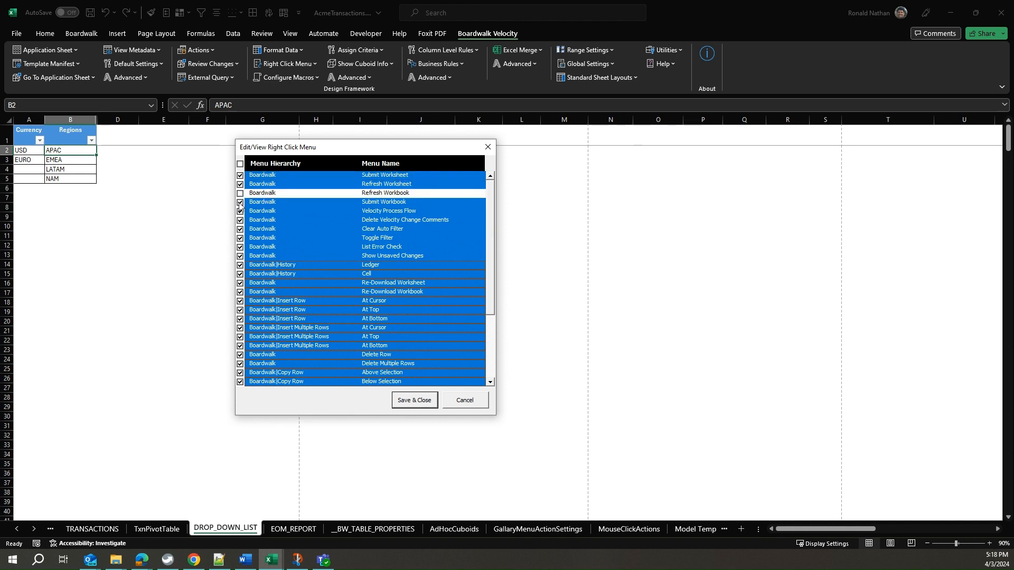
click(240, 203)
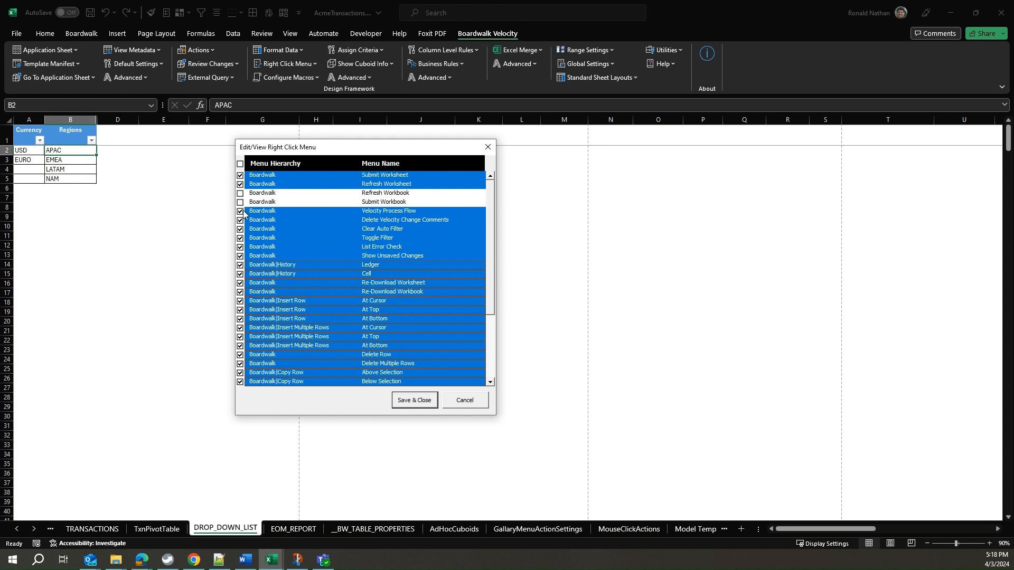
click(240, 212)
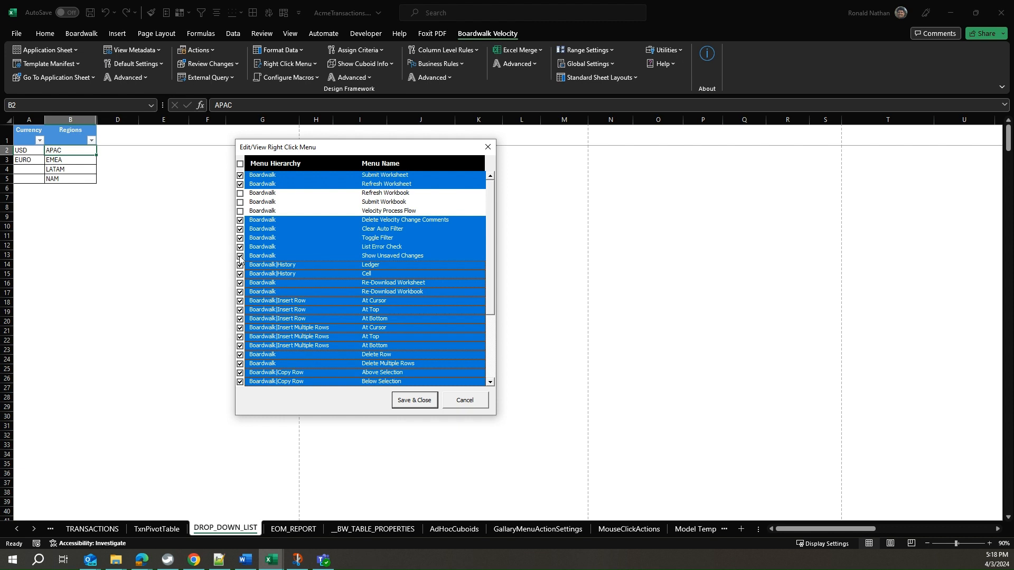
click(241, 292)
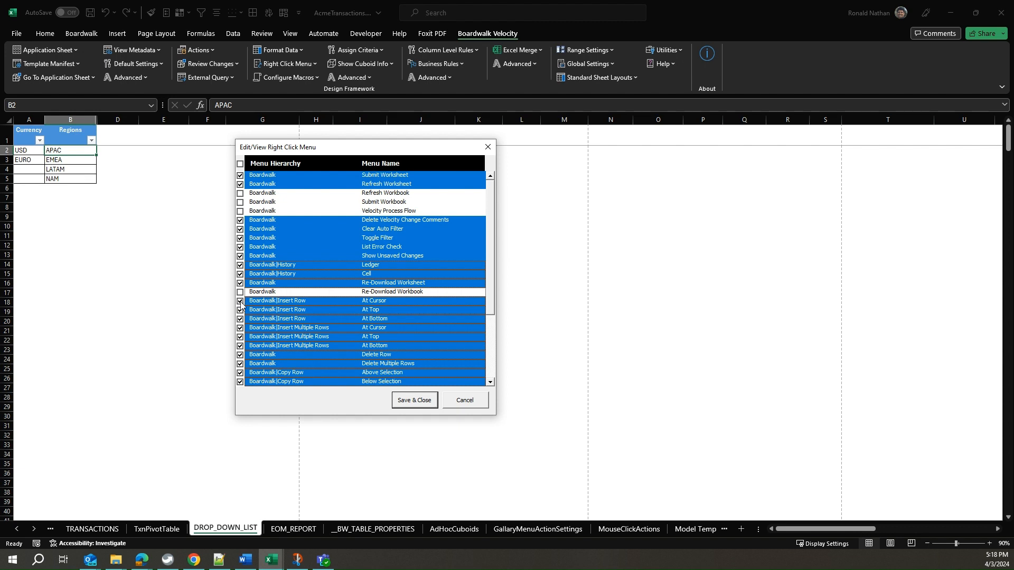
Disable At Cursor and At Top for both Insert Row and Insert Multiple Rows, plus Delete Row and Delete Multiple Rows.
click(240, 301)
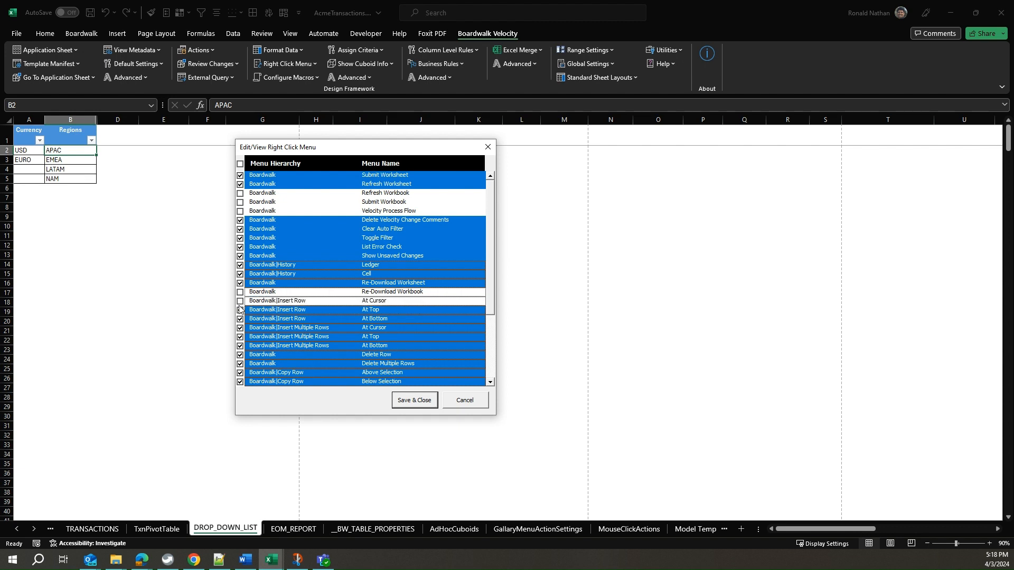
click(240, 310)
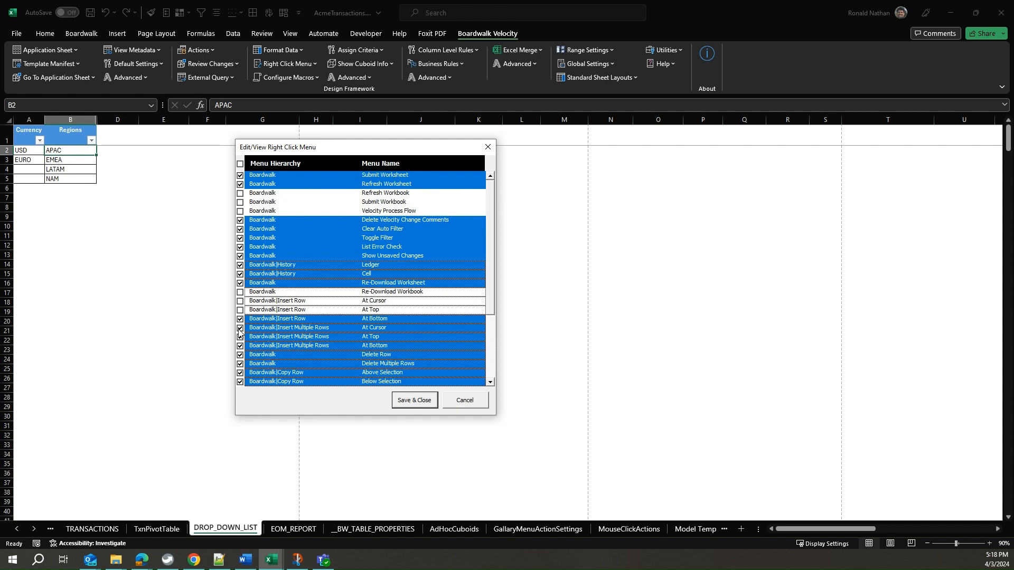
click(240, 329)
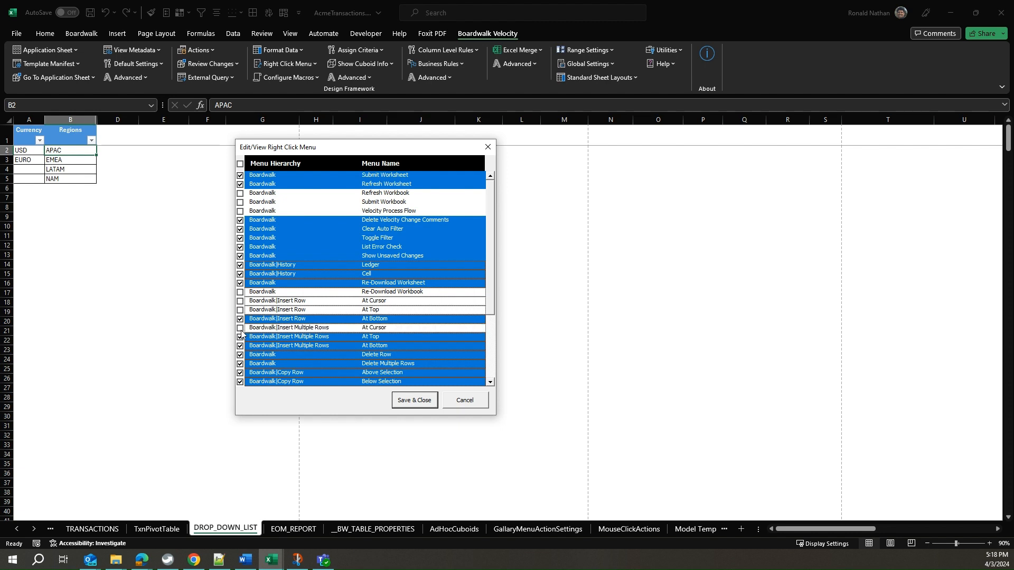
click(240, 337)
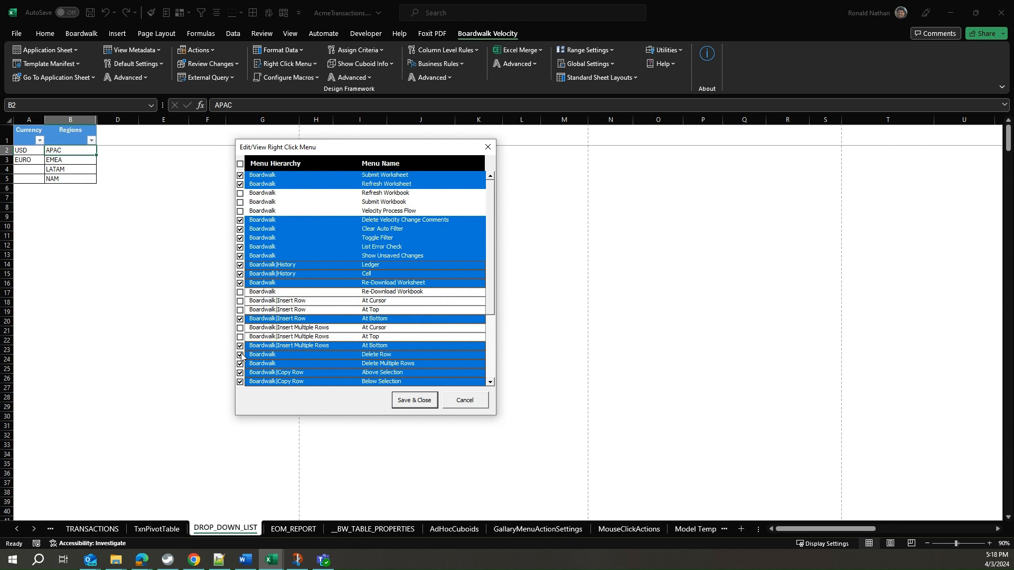
click(241, 354)
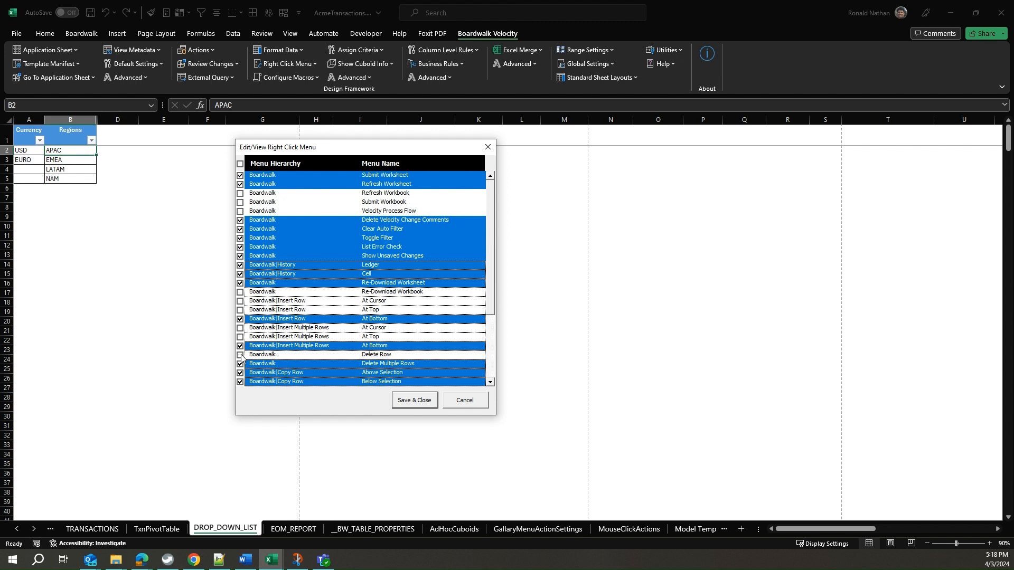
click(240, 364)
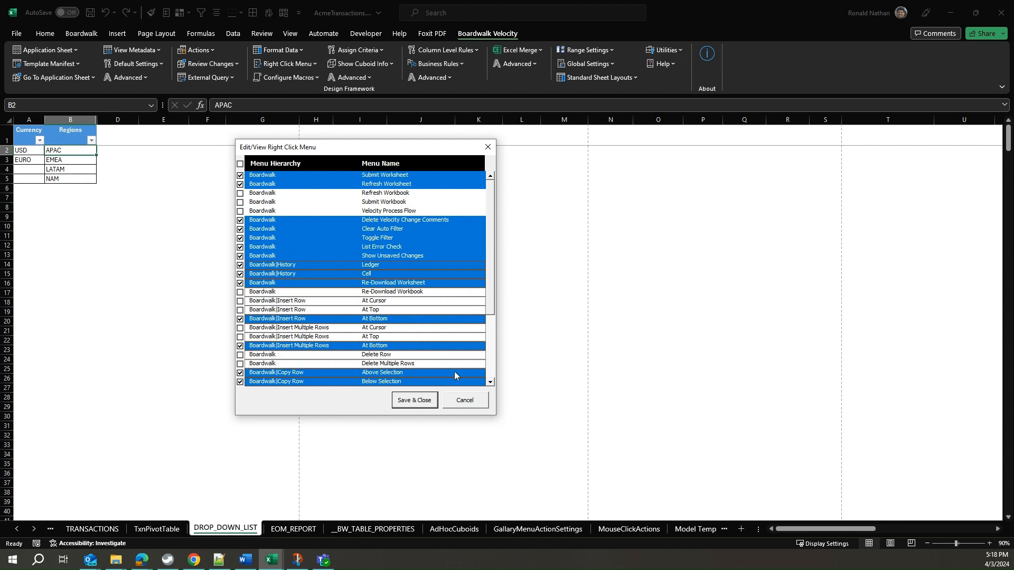
Disable the Copy Row items Above Selection, Below Selection and At Top, and save the context menu item settings.
click(490, 382)
click(491, 382)
click(491, 381)
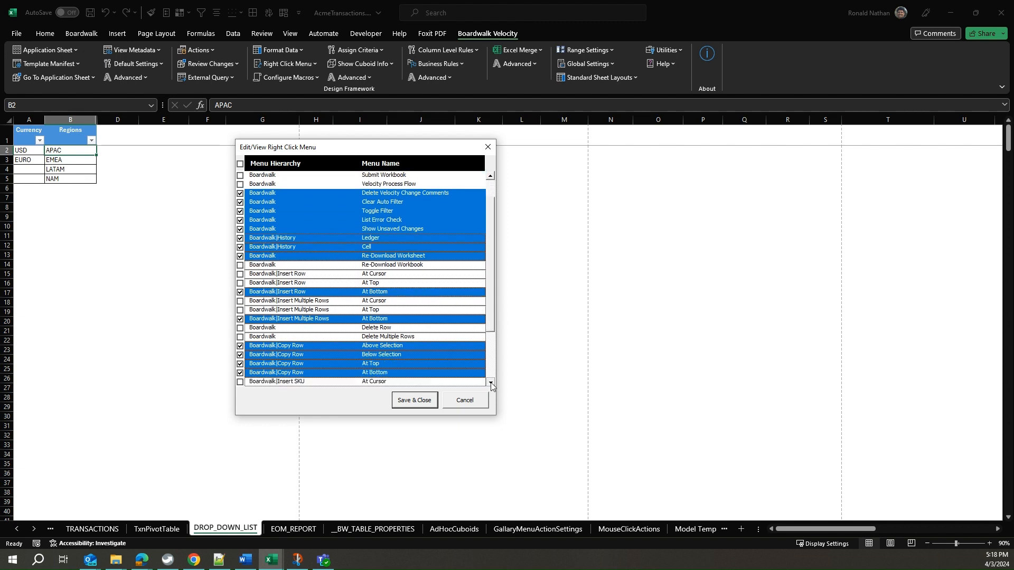
click(491, 382)
click(491, 382)
click(490, 382)
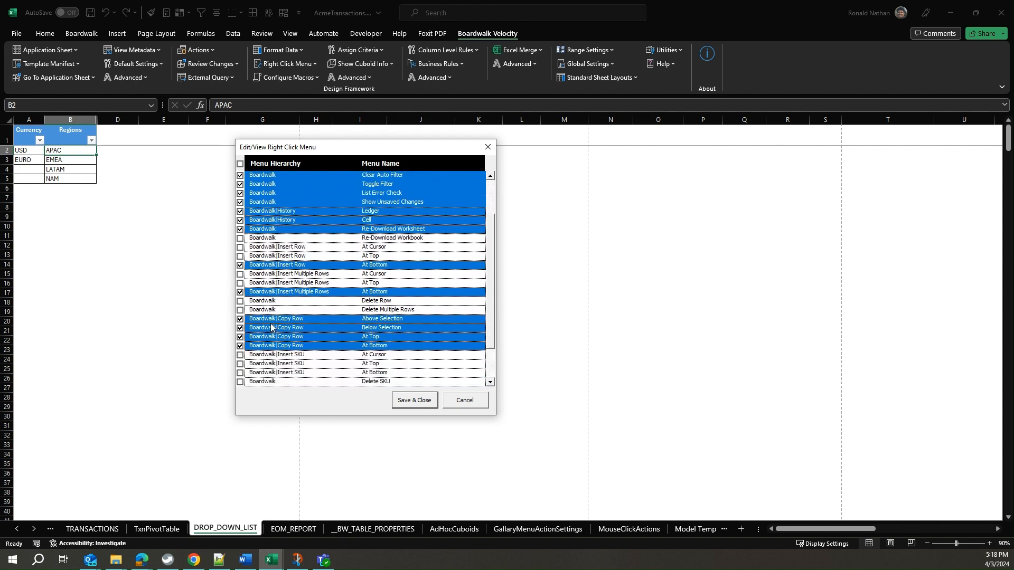
click(240, 319)
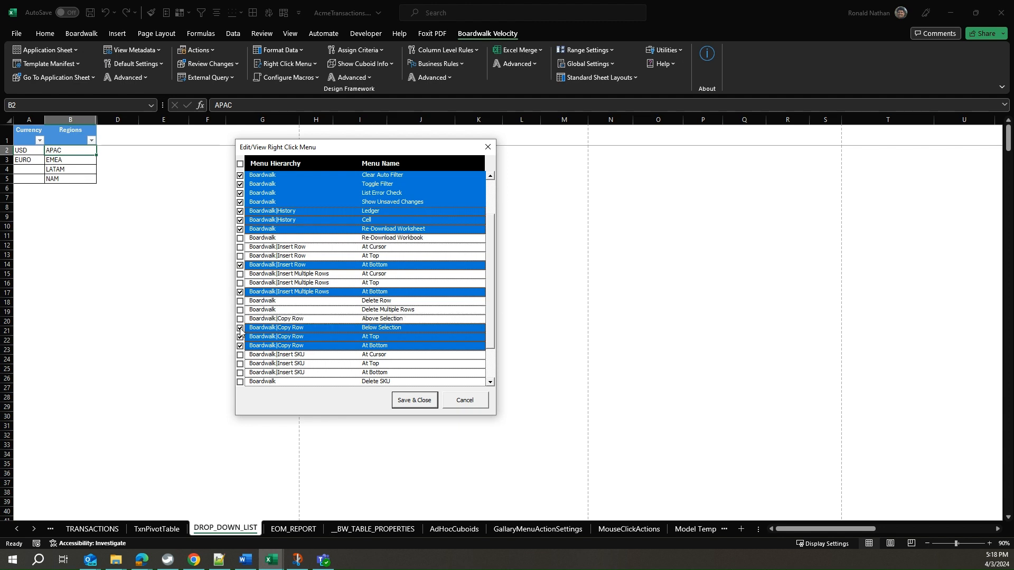
click(240, 328)
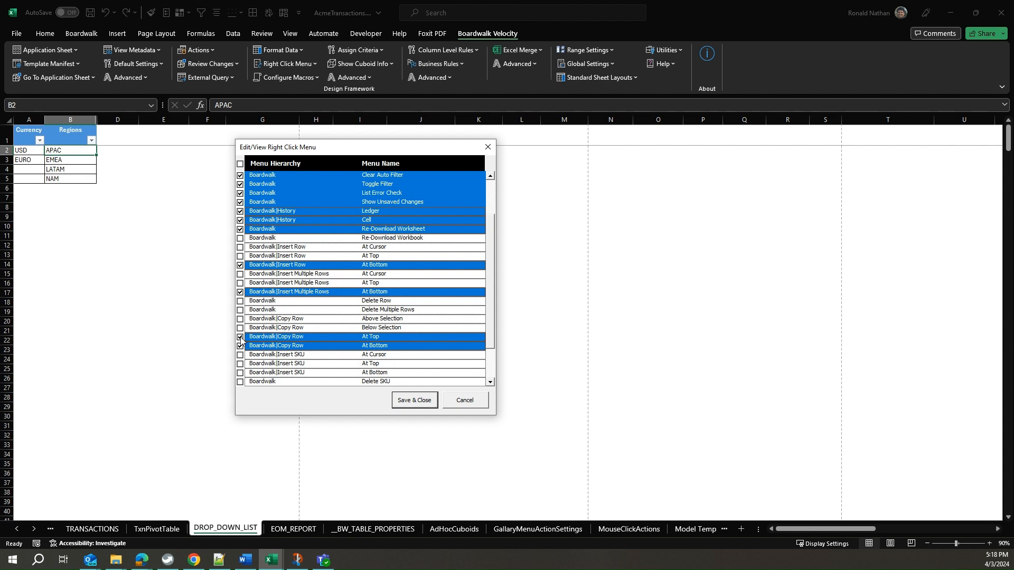
click(240, 338)
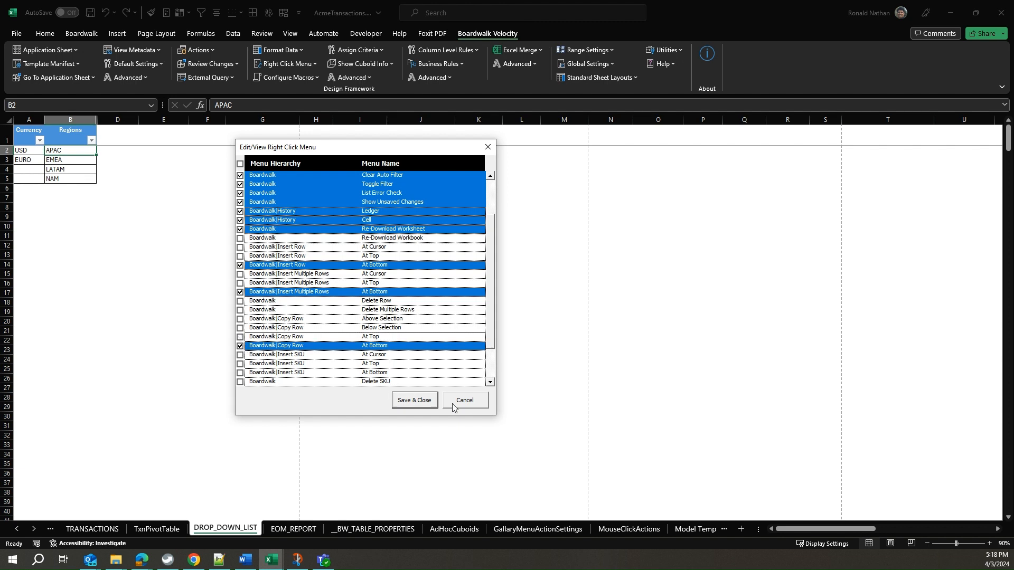
drag(489, 344, 490, 376)
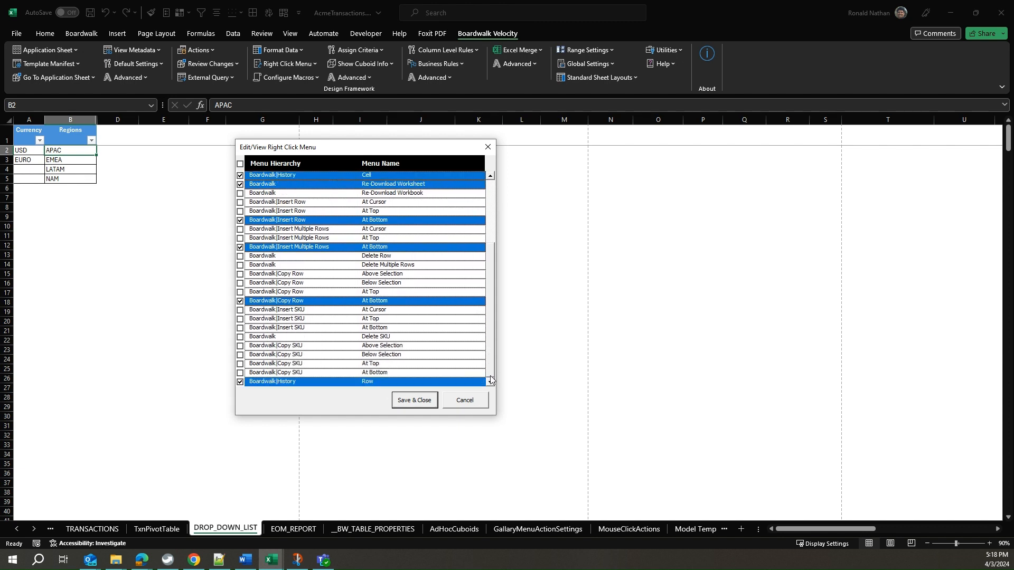
click(415, 403)
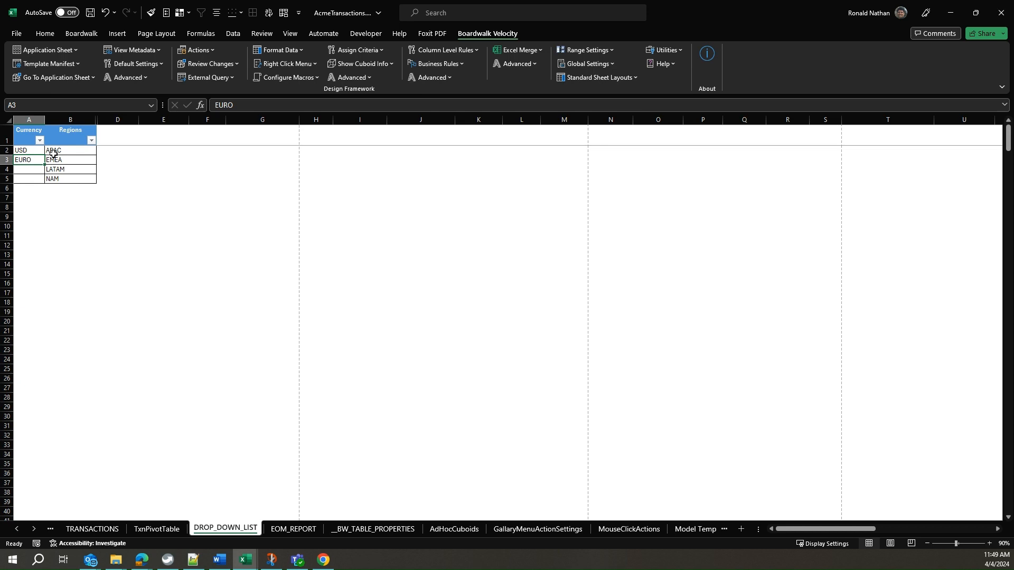
Examine the Boardwalk commands available in the context menu of row 2 on DROP_DOWN_LIST.
click(5, 151)
right_click(5, 153)
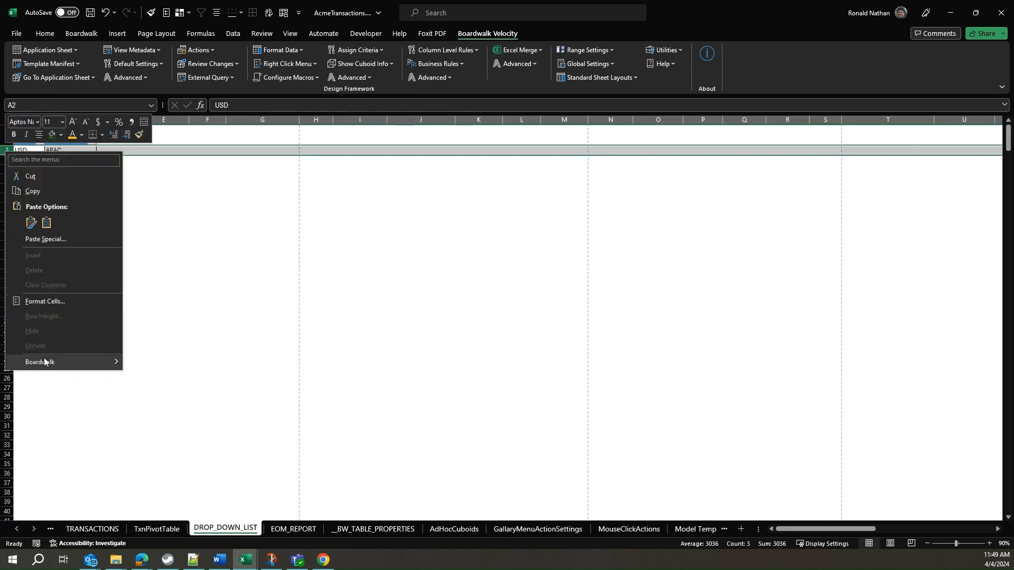
mouse_move(46, 368)
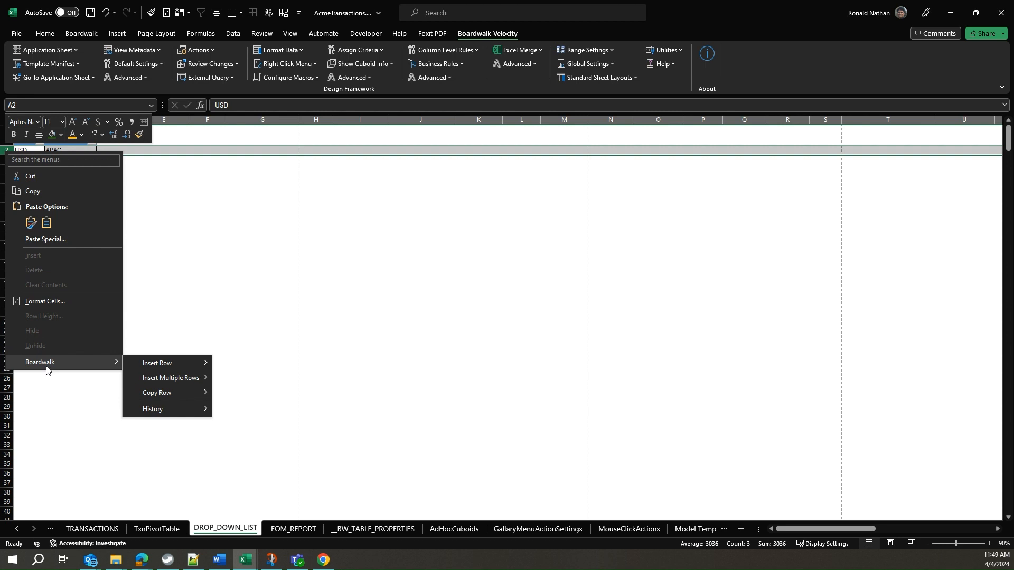
click(81, 149)
Examine the Boardwalk commands and the History submenu in the context menu of the USD cell.
click(25, 151)
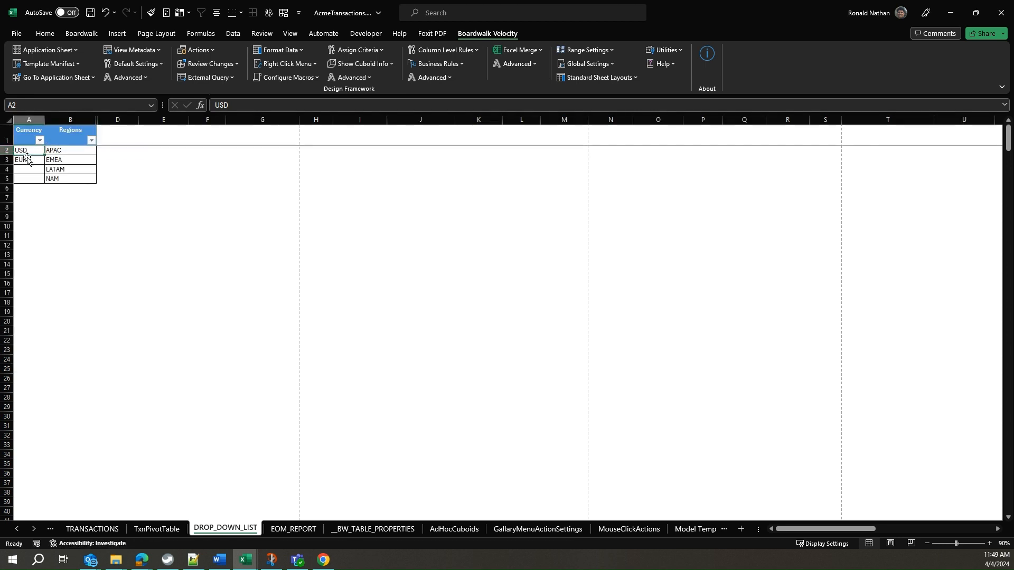
right_click(29, 151)
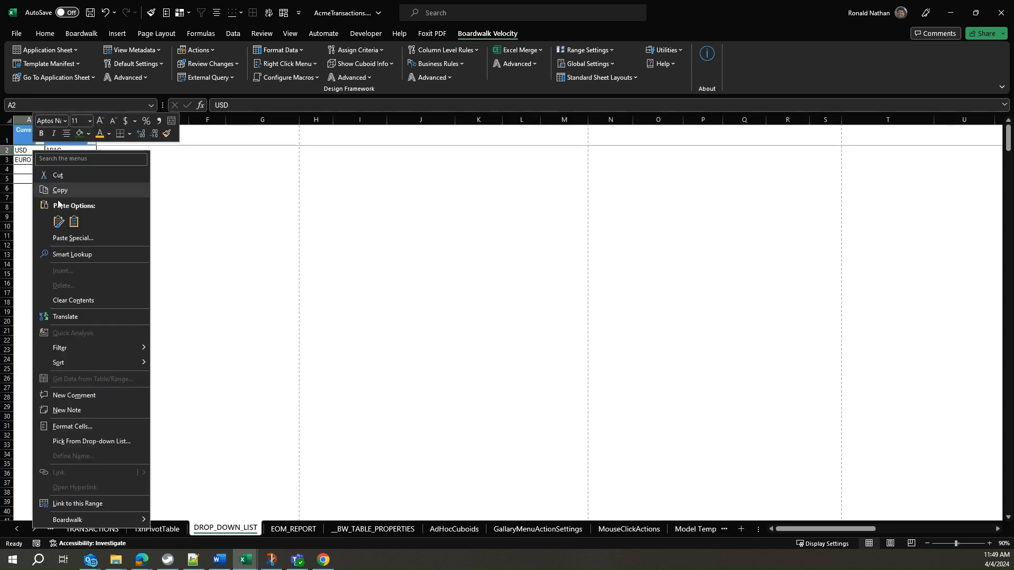
mouse_move(84, 523)
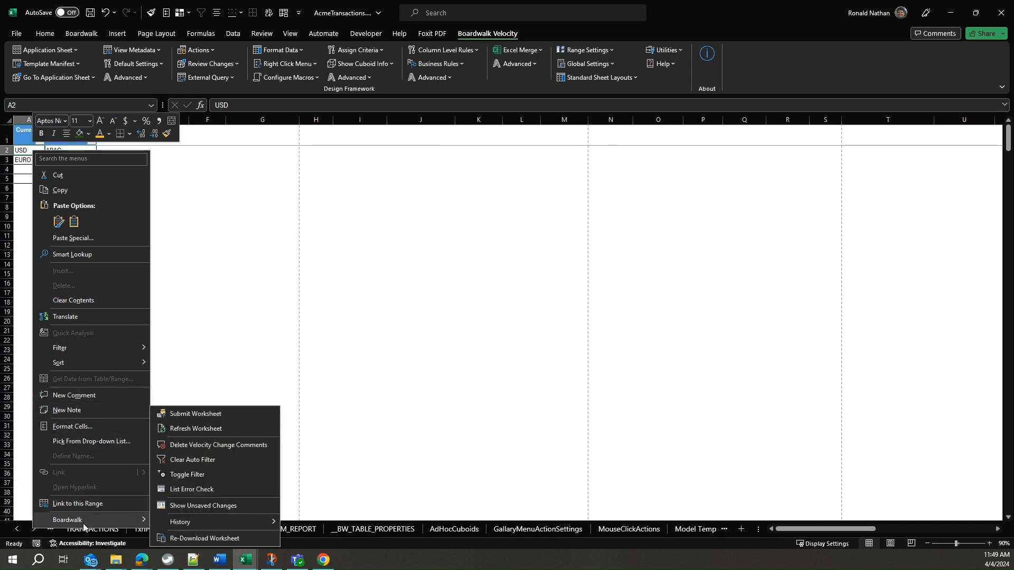
mouse_move(195, 523)
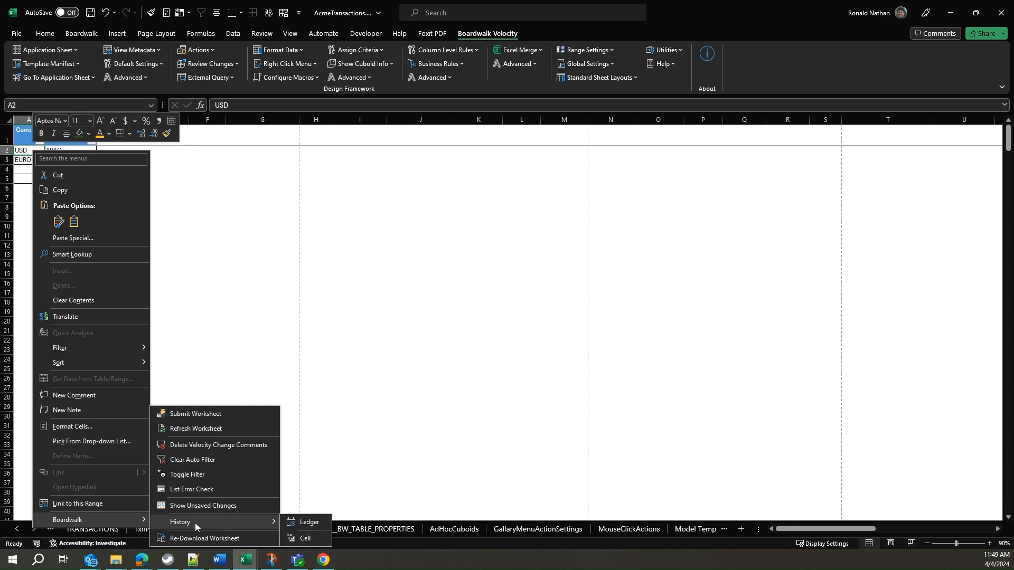
click(206, 294)
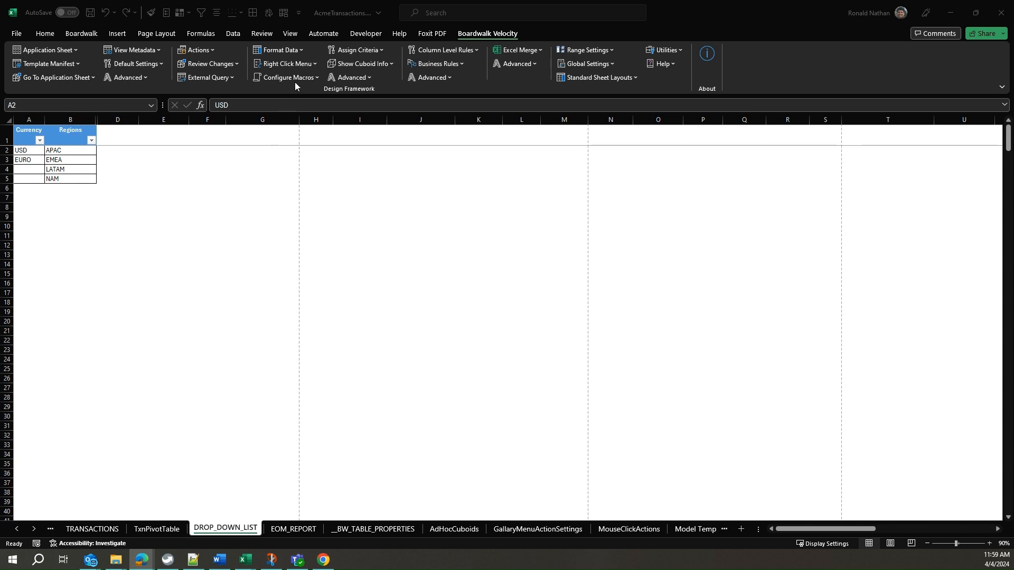
Open the Cuboid Popup Menu Settings and examine the menu item definitions and their IsActive values.
click(315, 64)
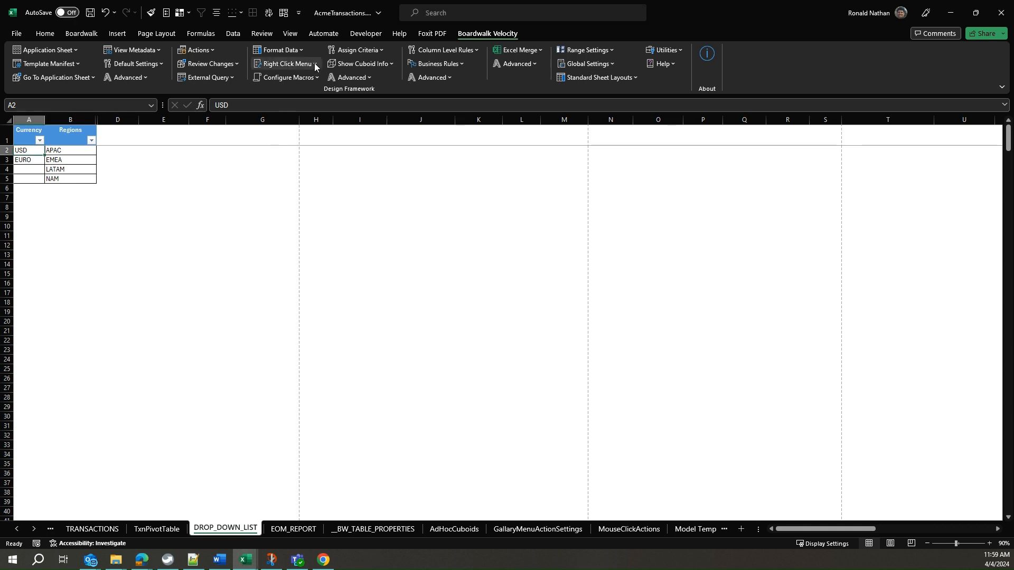
click(315, 64)
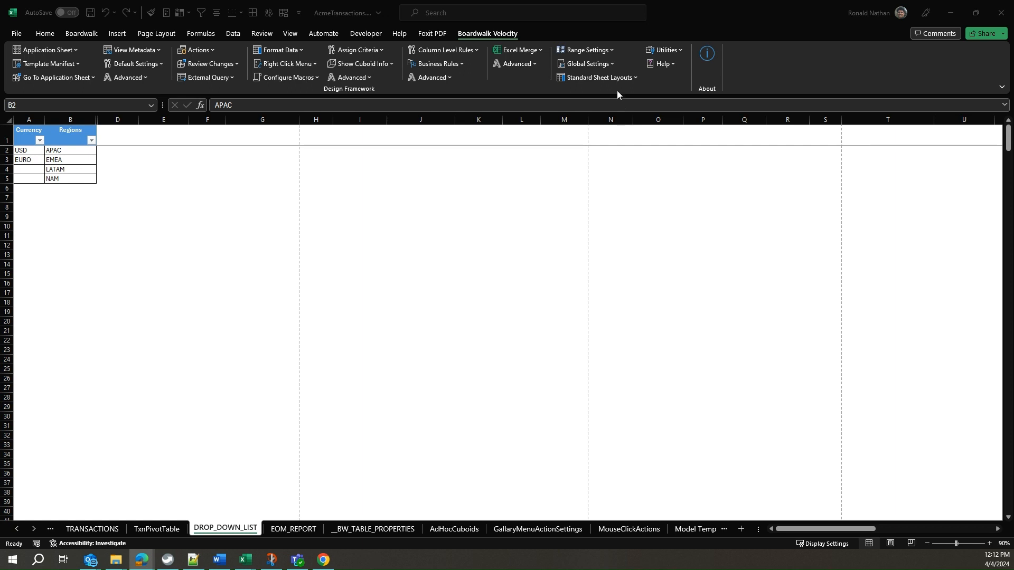
click(611, 50)
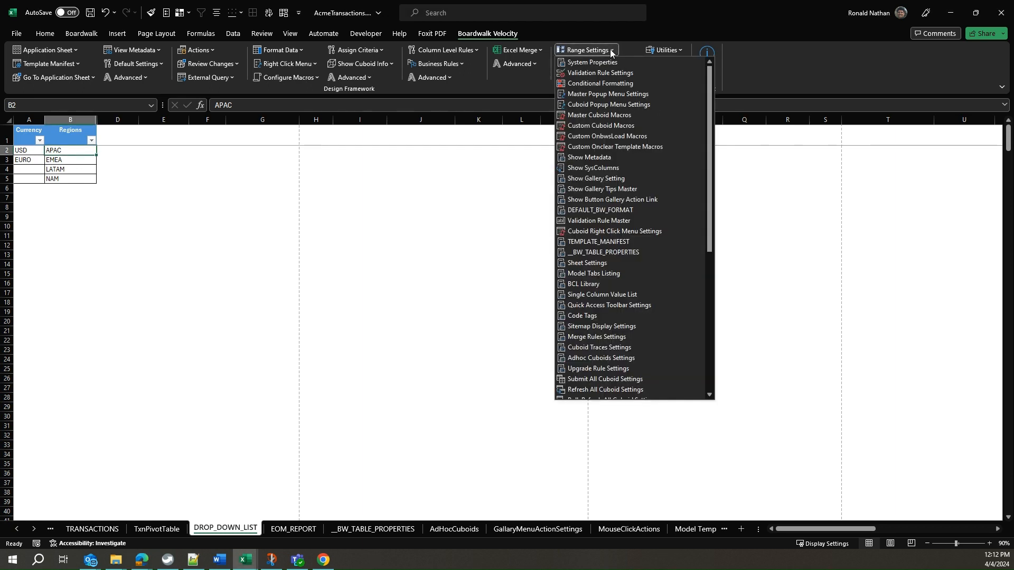
click(606, 105)
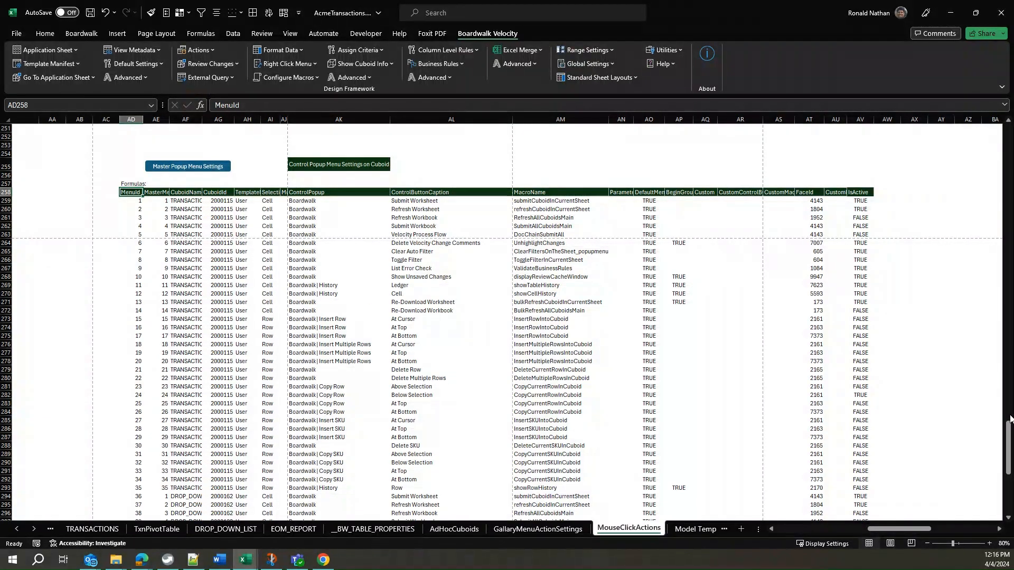
mouse_move(1009, 425)
mouse_down()
mouse_move(1009, 470)
mouse_move(1012, 436)
mouse_up()
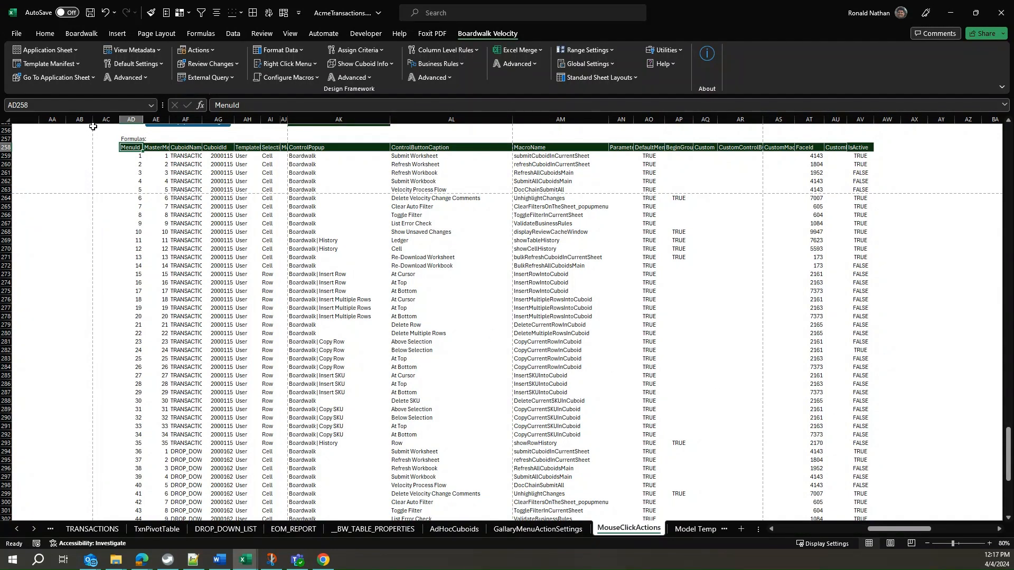
Return to the DROP_DOWN_LIST application sheet and add a custom context menu item from the LATAM cell.
click(92, 78)
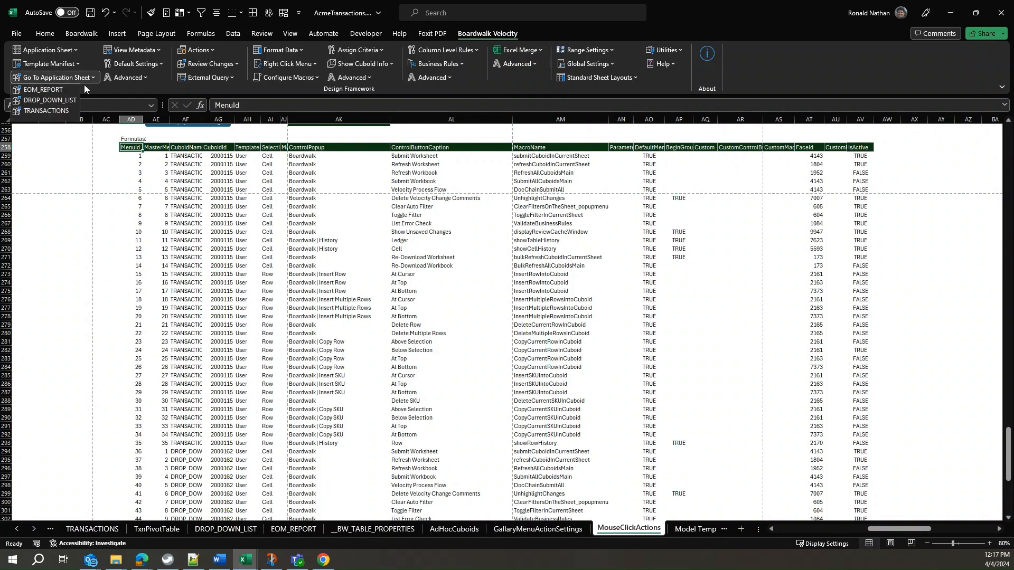
click(66, 101)
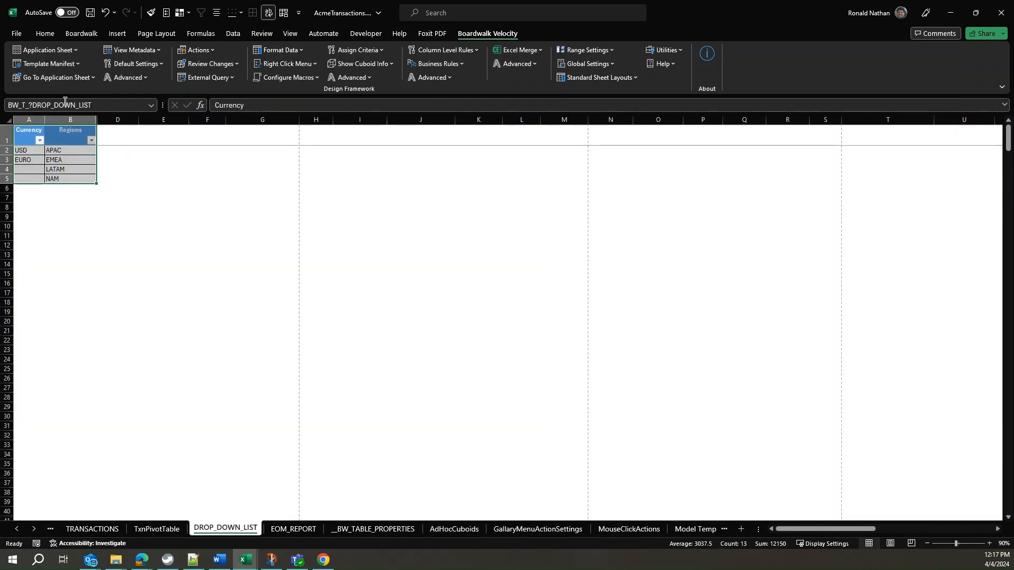
click(58, 169)
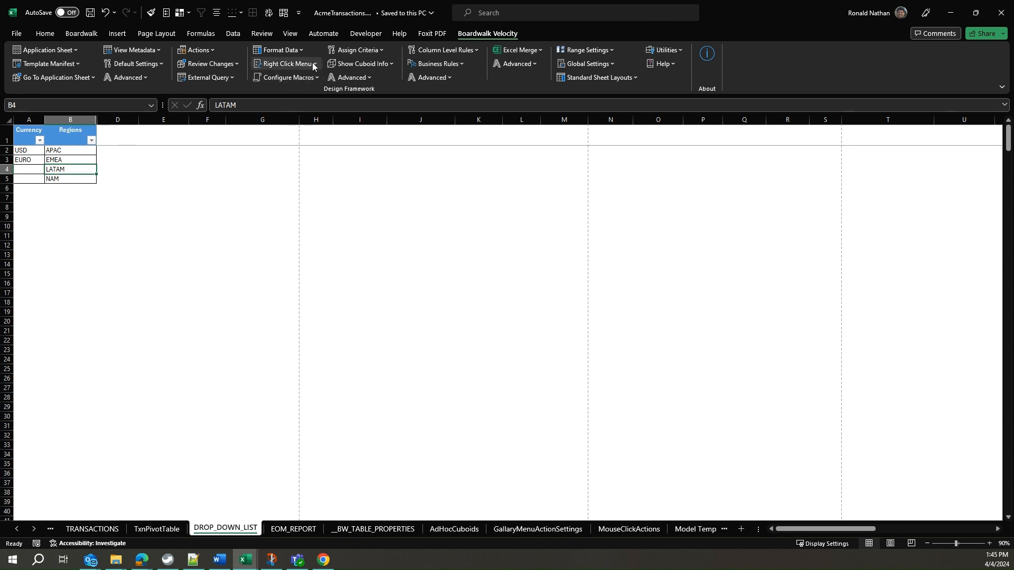
click(313, 64)
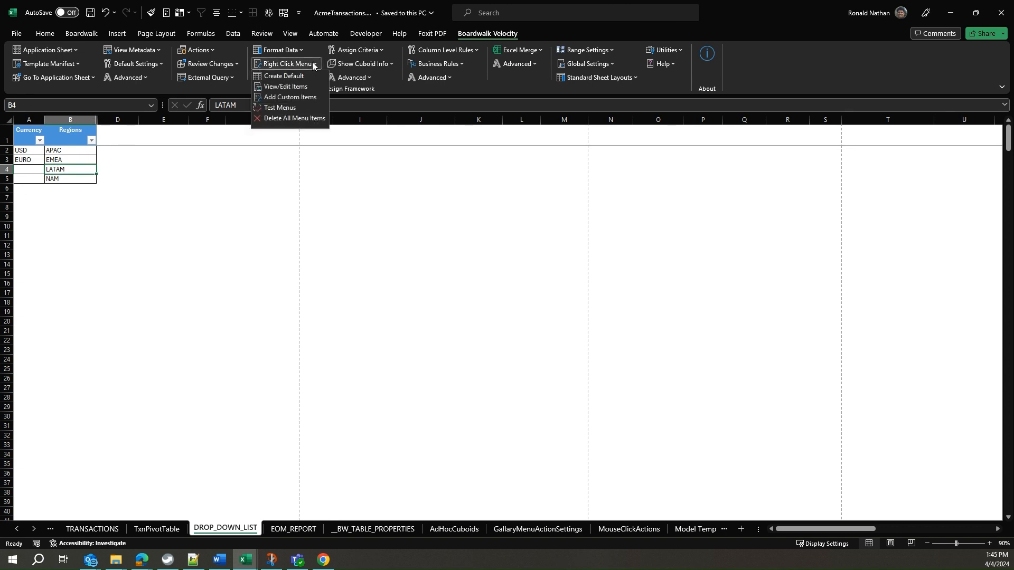
click(296, 96)
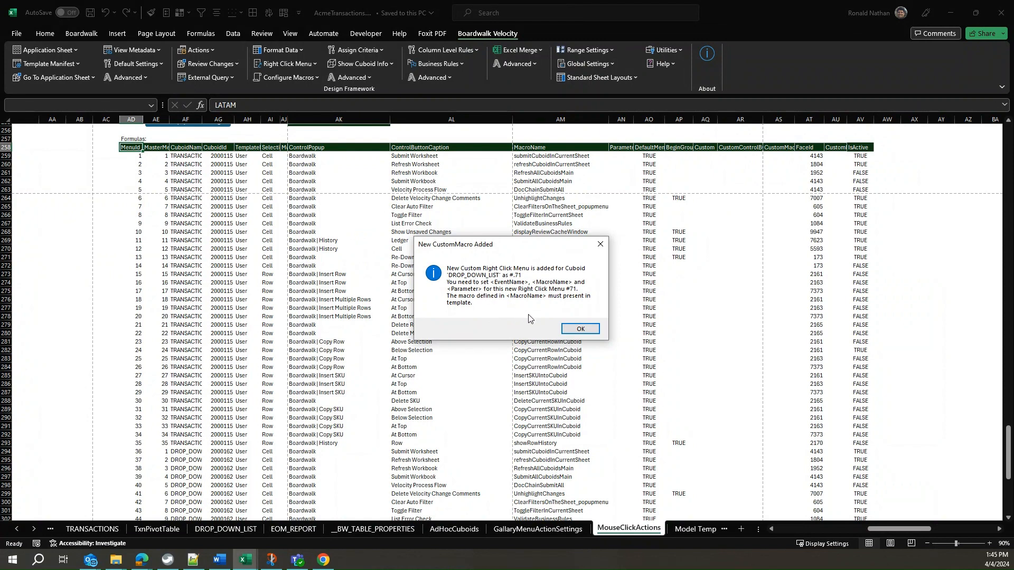
click(580, 329)
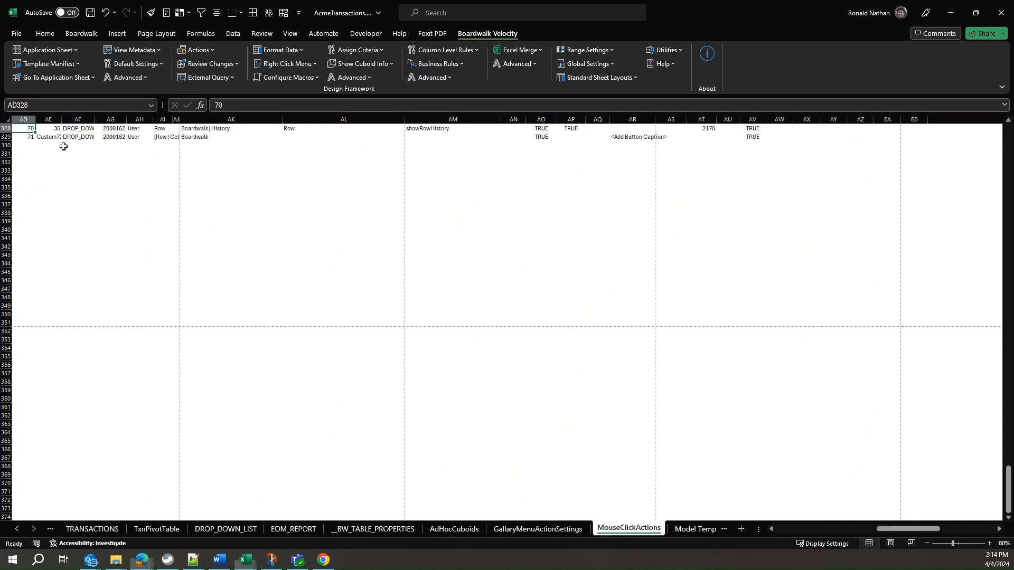
Set the selection type of the custom menu item to Row in cell AI329 of MouseClickActions.
click(160, 137)
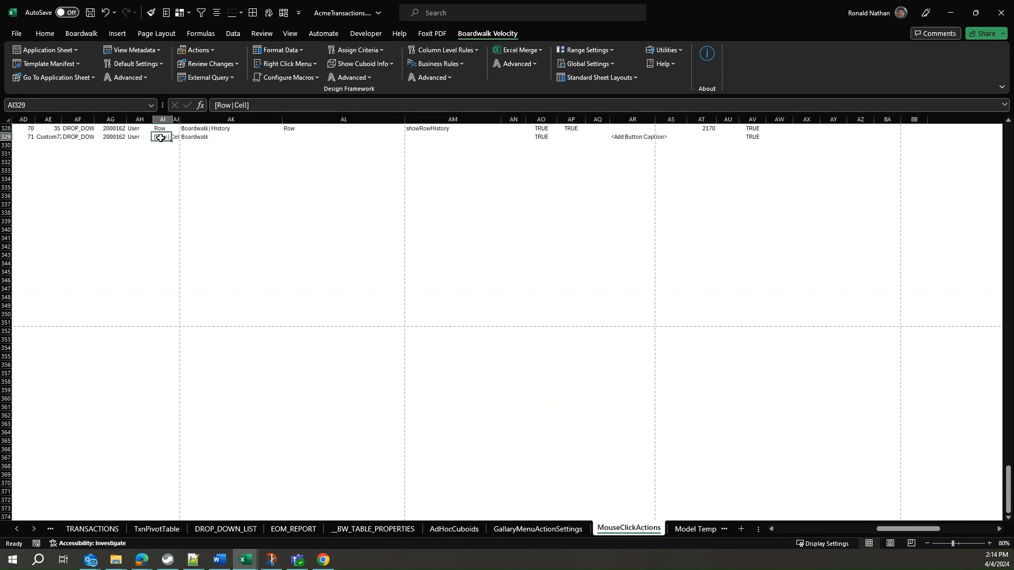
drag(214, 105, 254, 104)
text(Row)
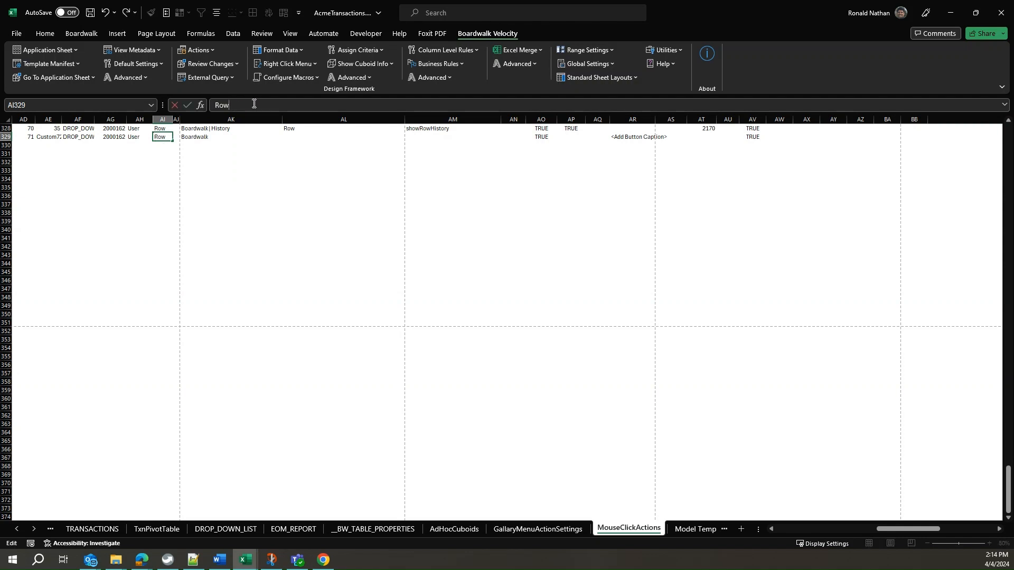
key(Return)
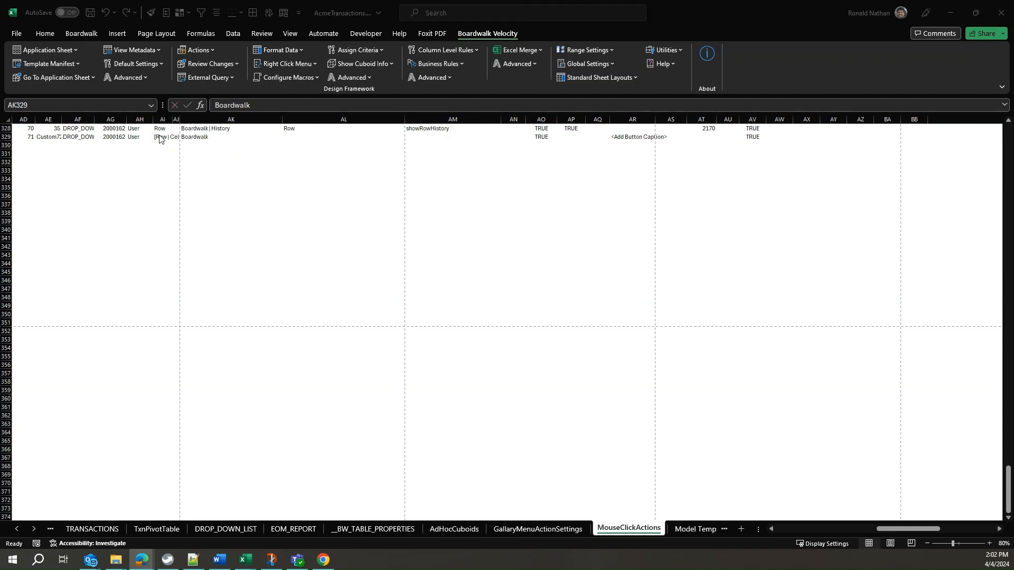
Enter the caption "Say Hello" in AL329 and the macro name "sayHello" in AM329 for the custom menu item.
click(206, 139)
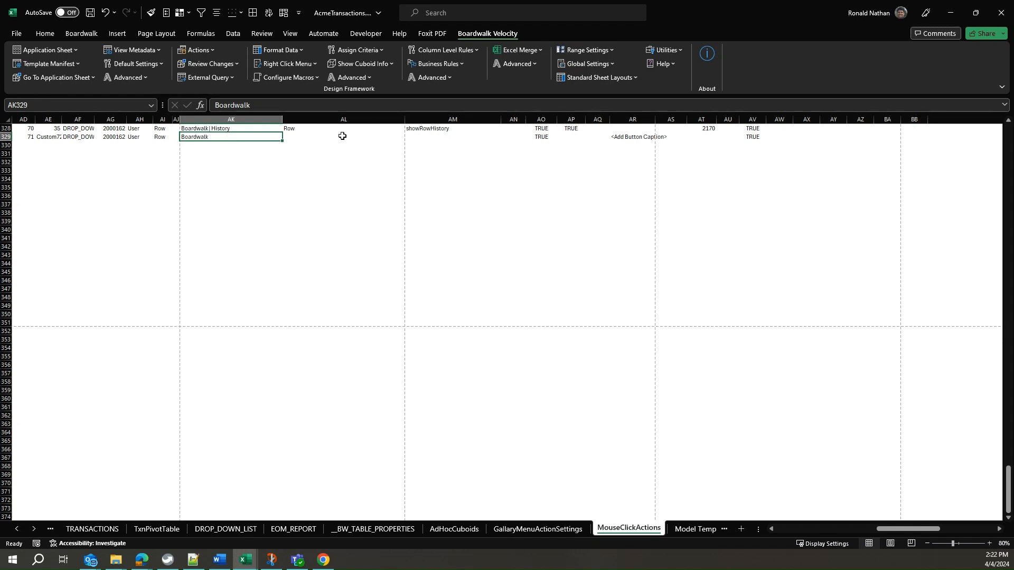
click(344, 136)
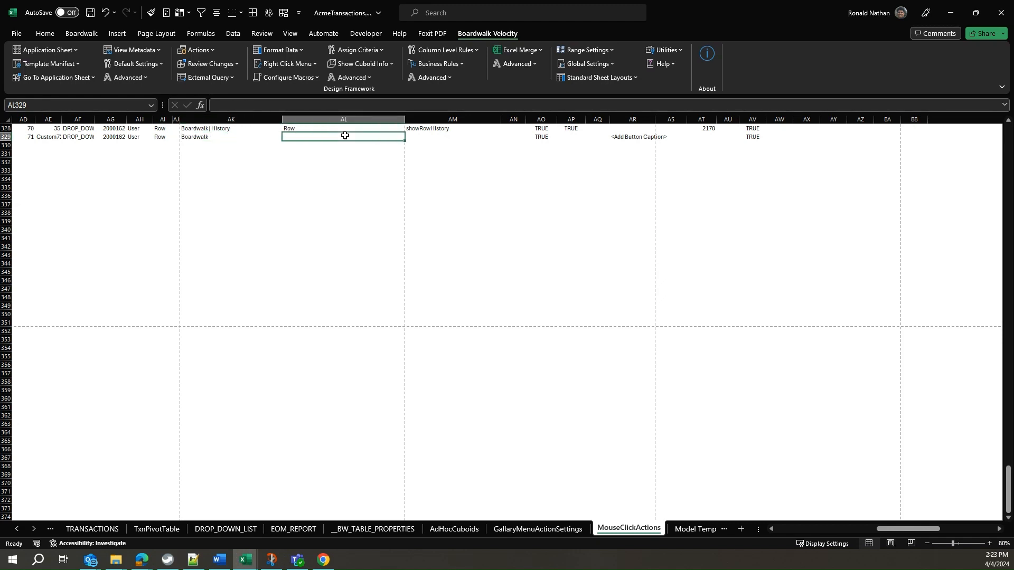
text(Say Hello)
click(431, 136)
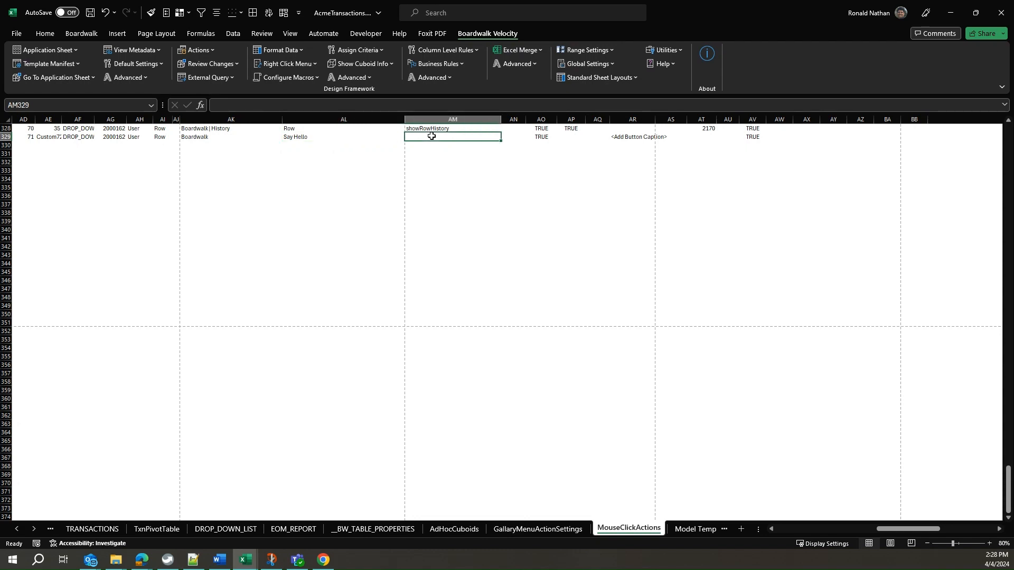
text(say)
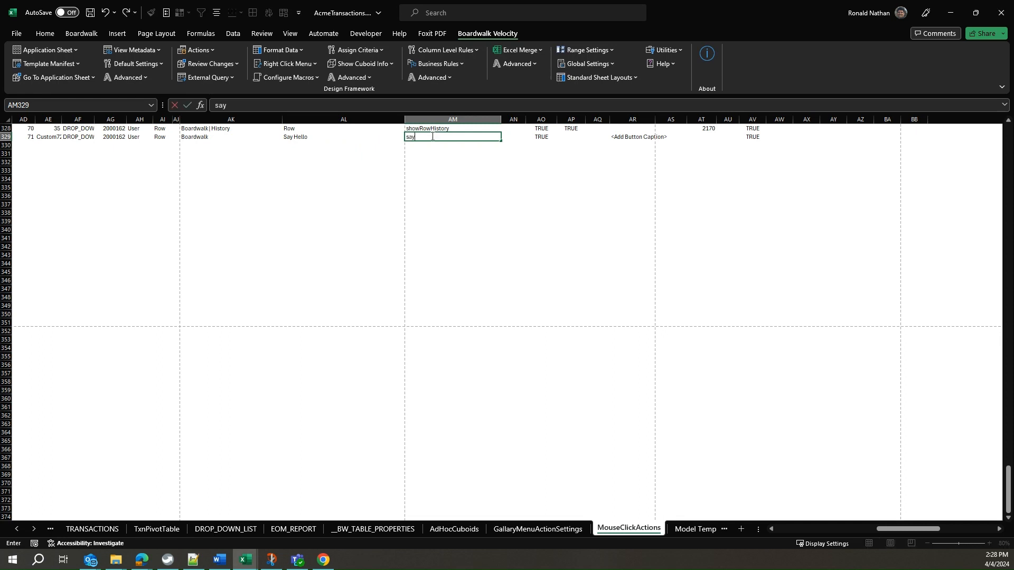
text(Hello)
click(508, 138)
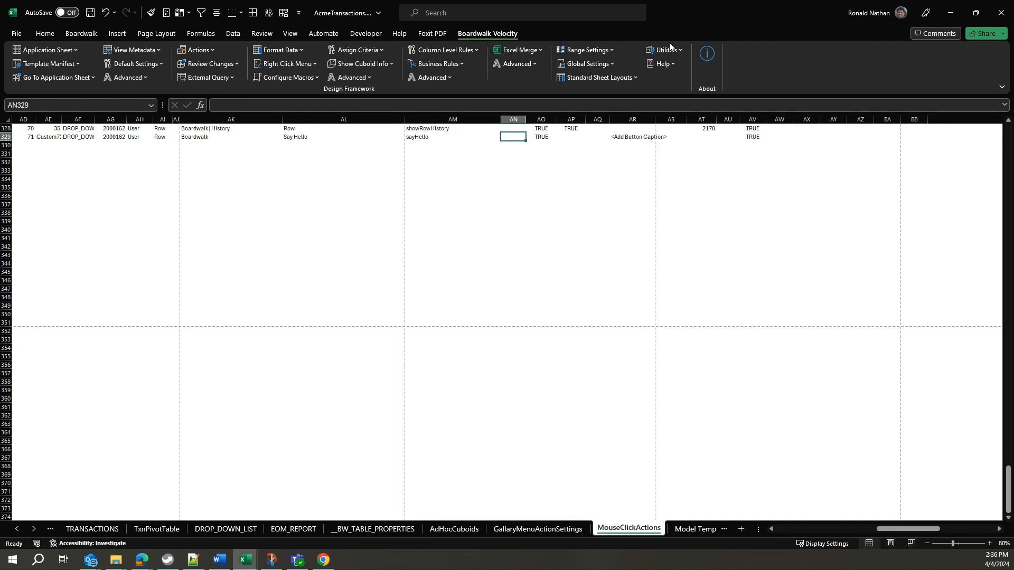
Open the Visual Basic editor and insert a standard module into the AcmeTransactions.xlsm VBA project.
click(366, 35)
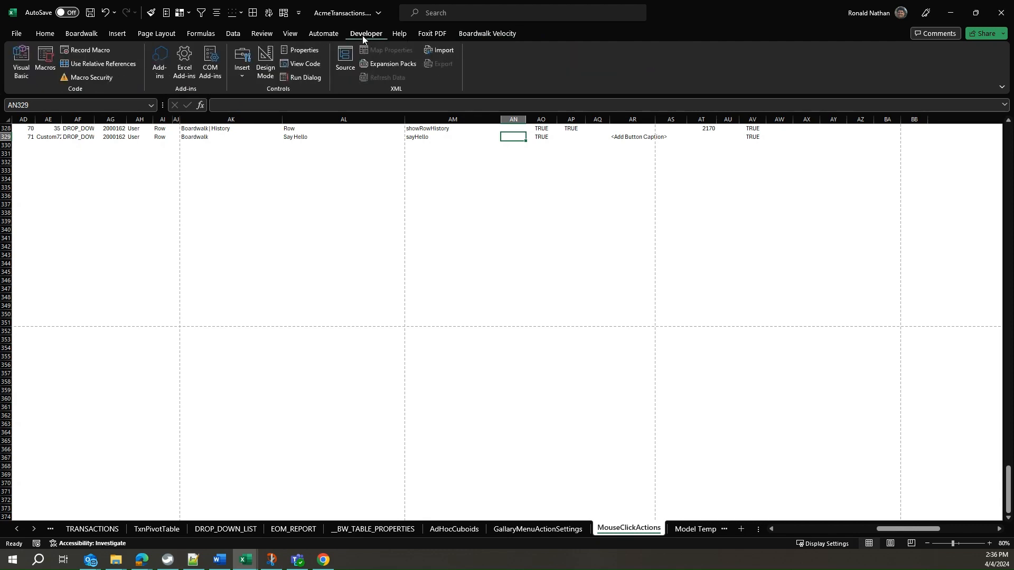
click(14, 72)
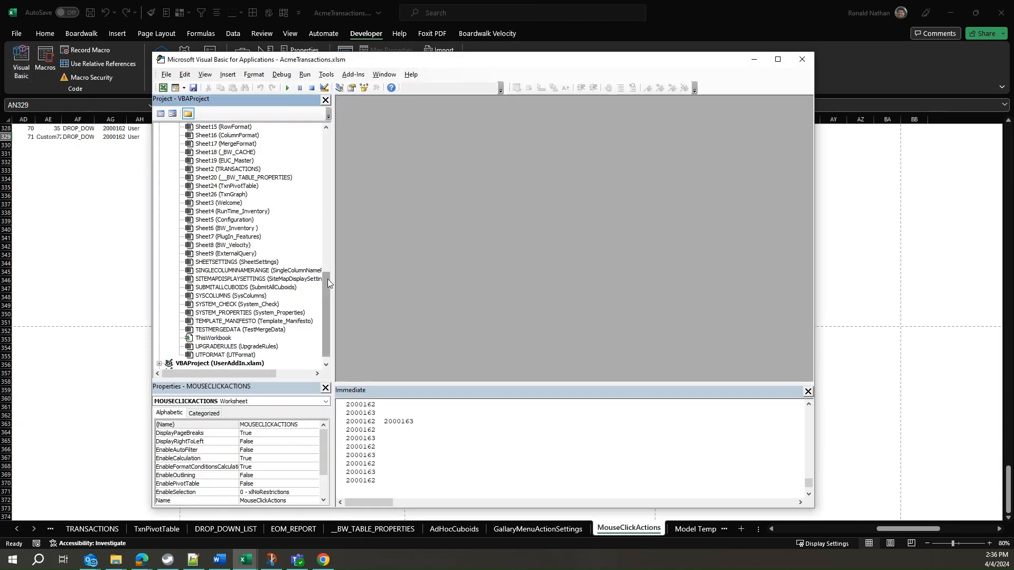
drag(327, 279, 337, 122)
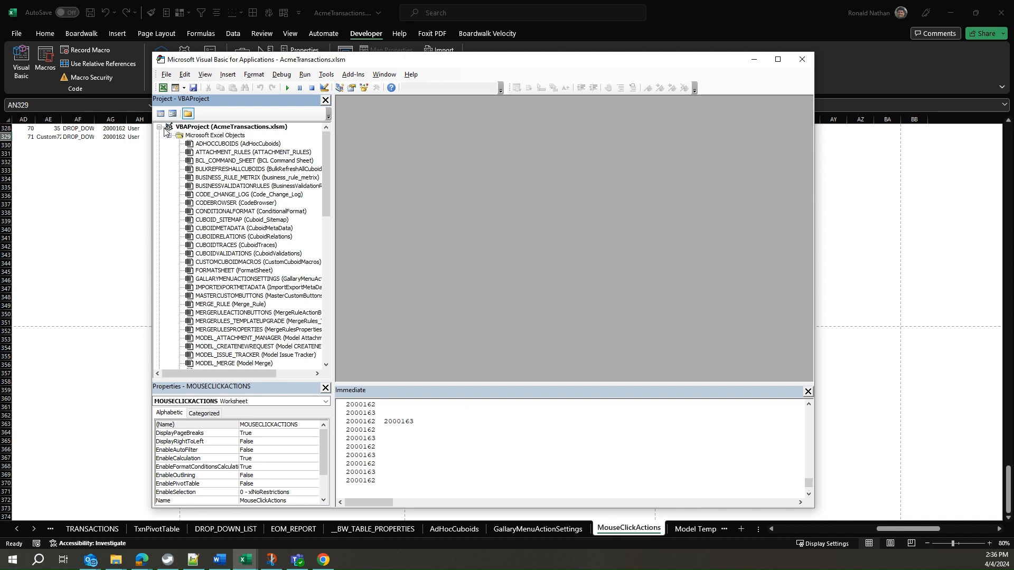
right_click(181, 130)
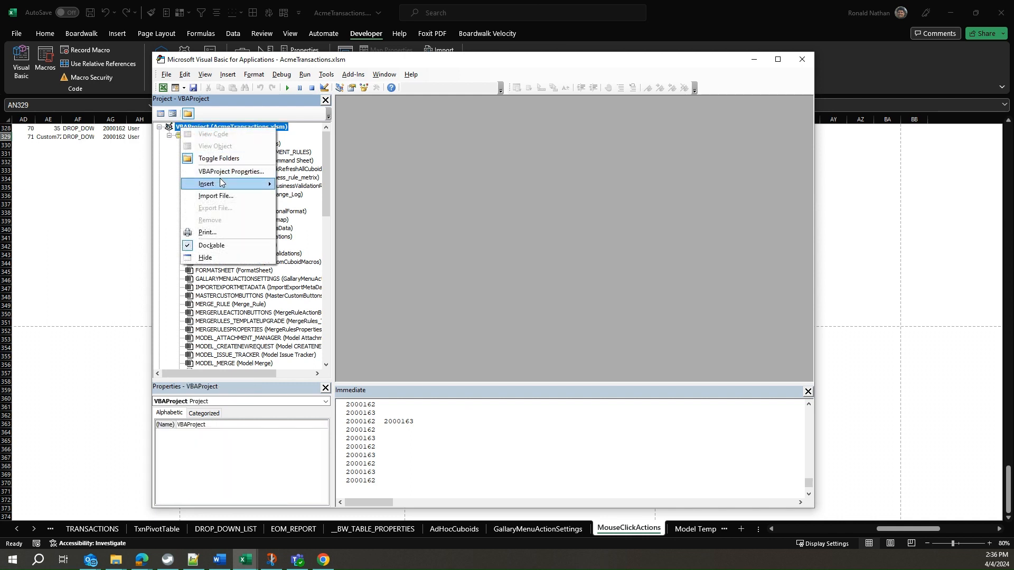
mouse_move(218, 181)
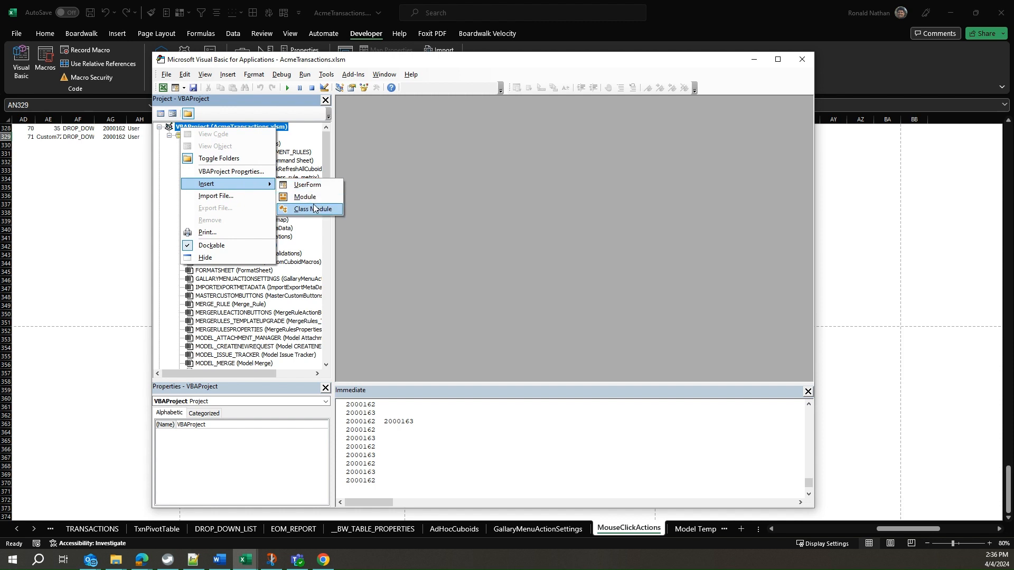
click(315, 198)
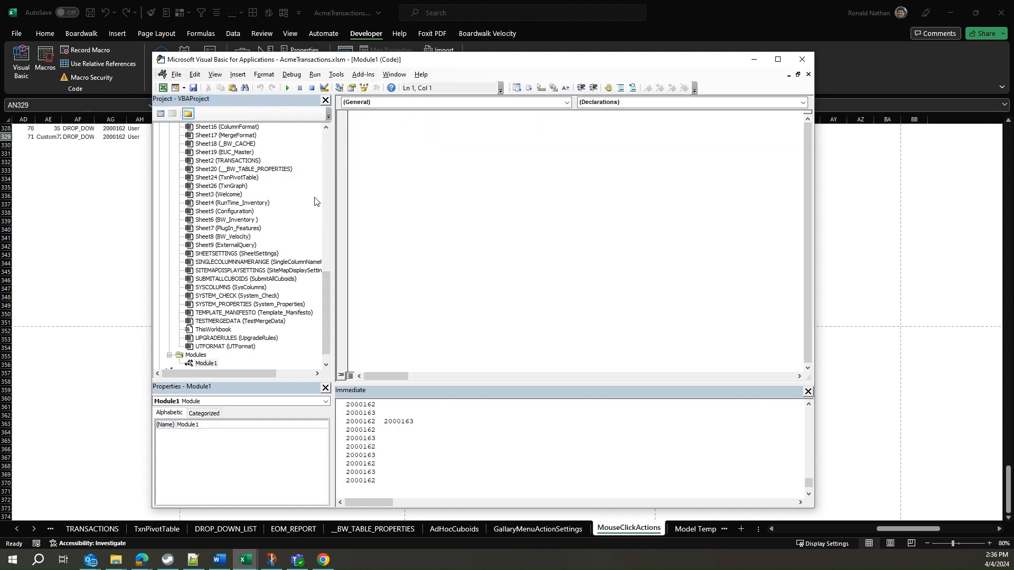
Rename the new module in the AcmeTransactions.xlsm project to CustomModuleTransactions.
drag(329, 277, 329, 326)
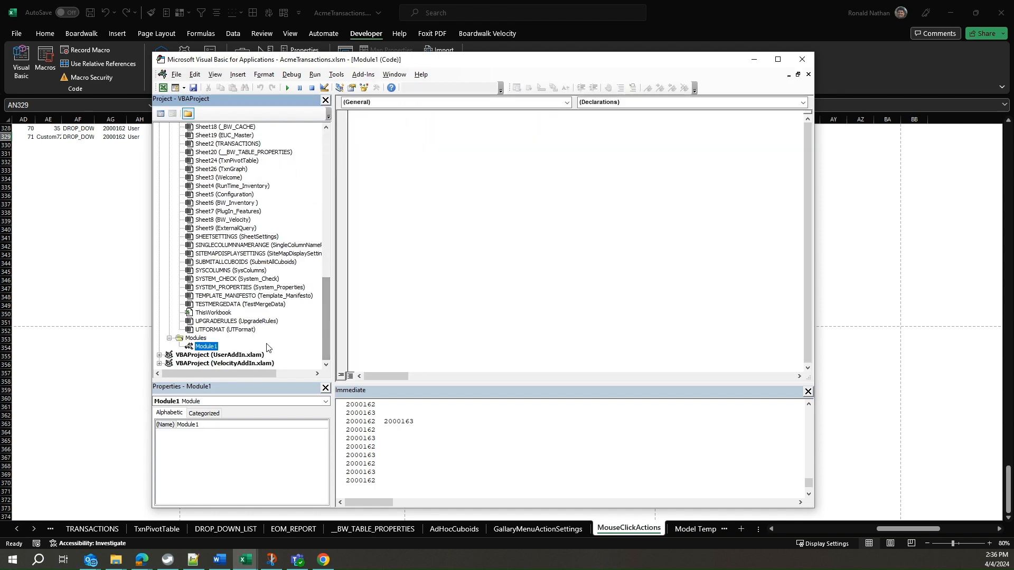
drag(202, 425, 175, 423)
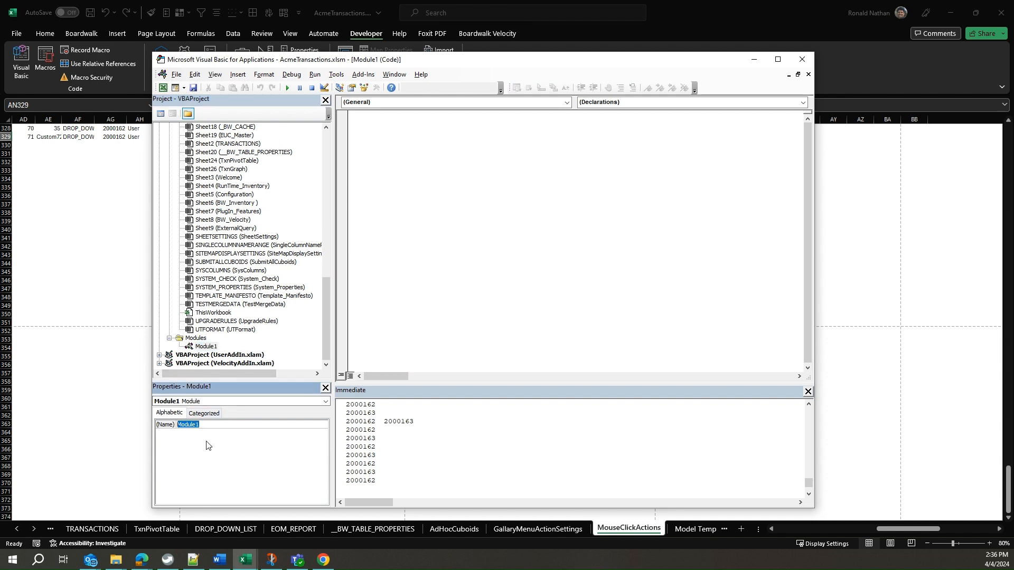
text(Custom)
key(Return)
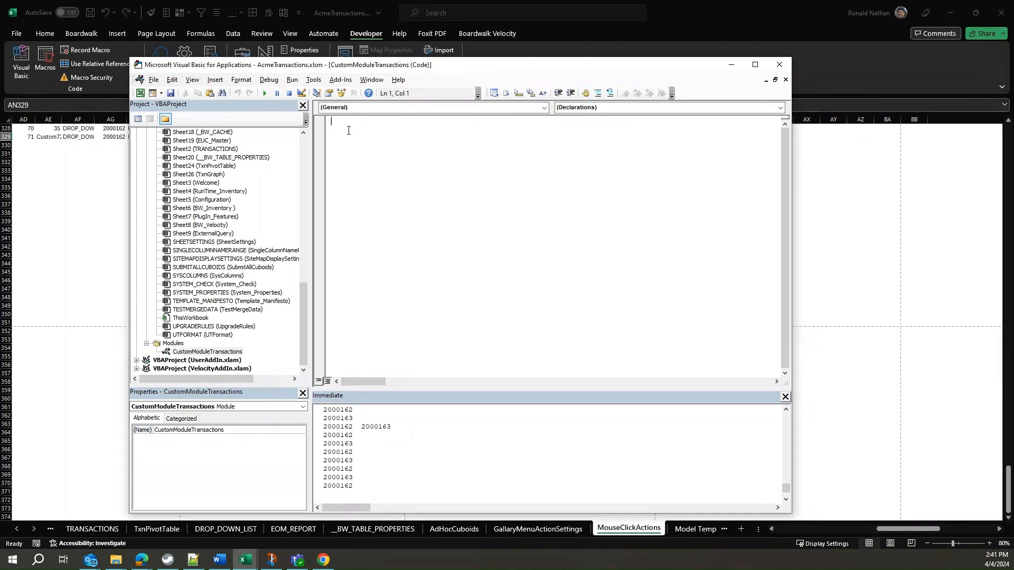
Write a public sub named sayHello in CustomModuleTransactions that shows a message box reading "Hello World!".
text(public sub say)
text(Hello)
text(MsgBox )
text(()
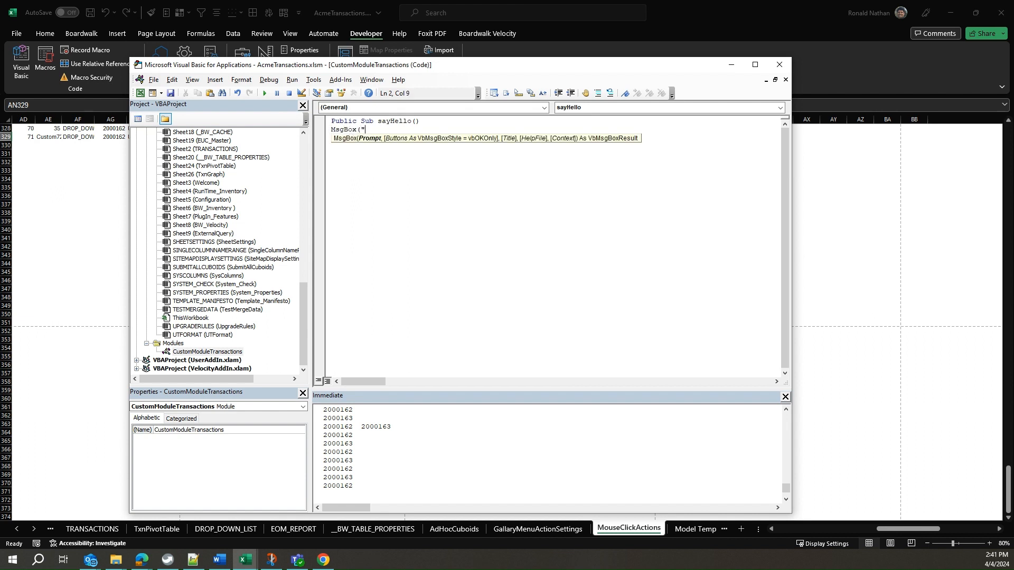
text("Hello World!"))
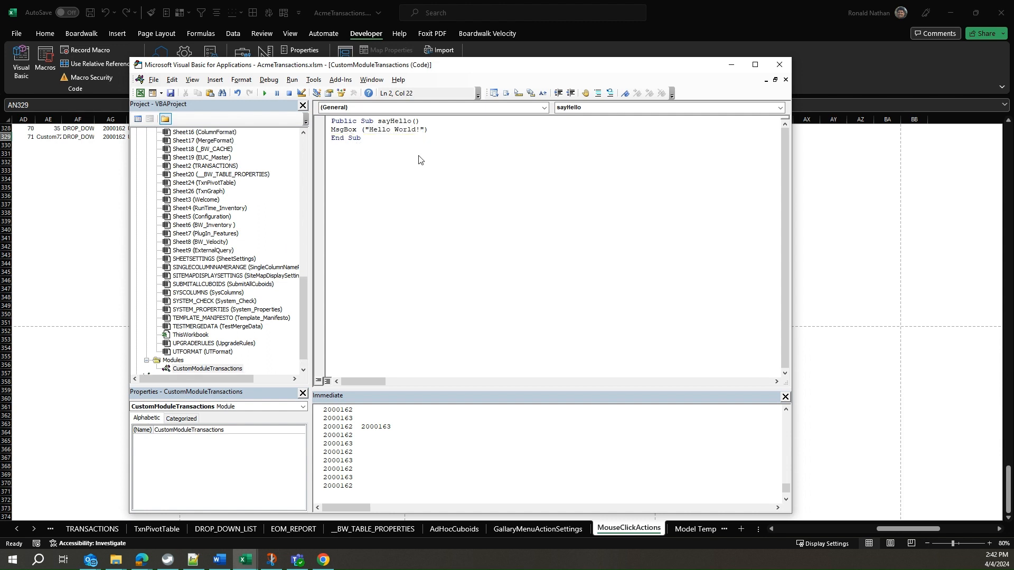
Test-run the sayHello macro from the code editor and dismiss its message box.
click(385, 144)
key(F5)
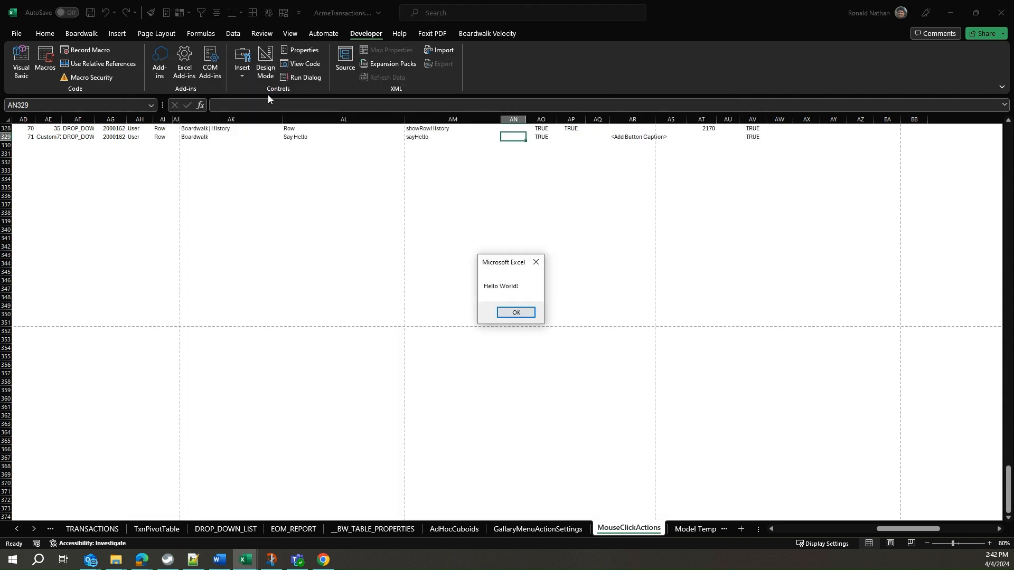
click(515, 313)
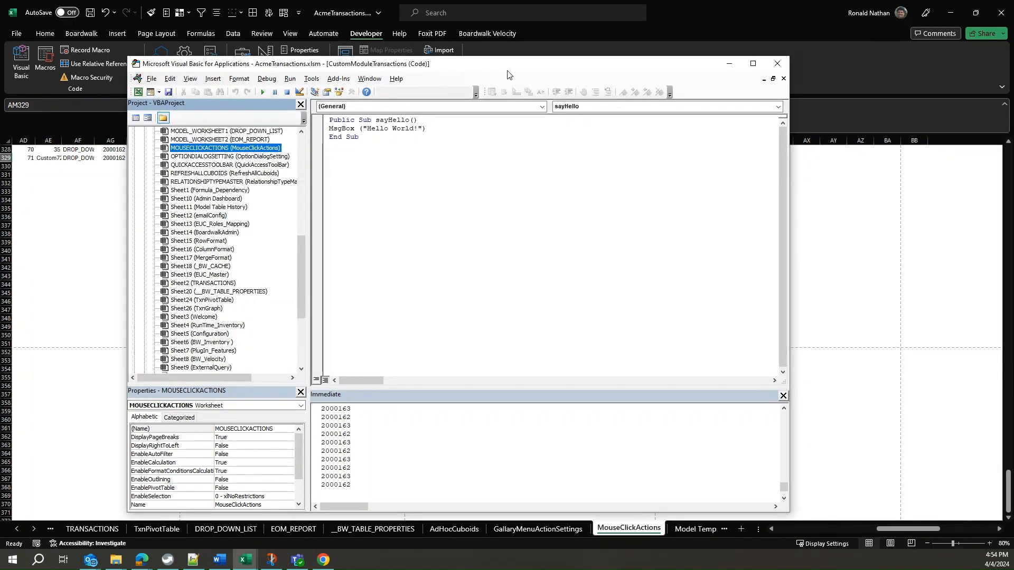
Close the Visual Basic editor and go to the DROP_DOWN_LIST application sheet.
click(777, 64)
click(486, 33)
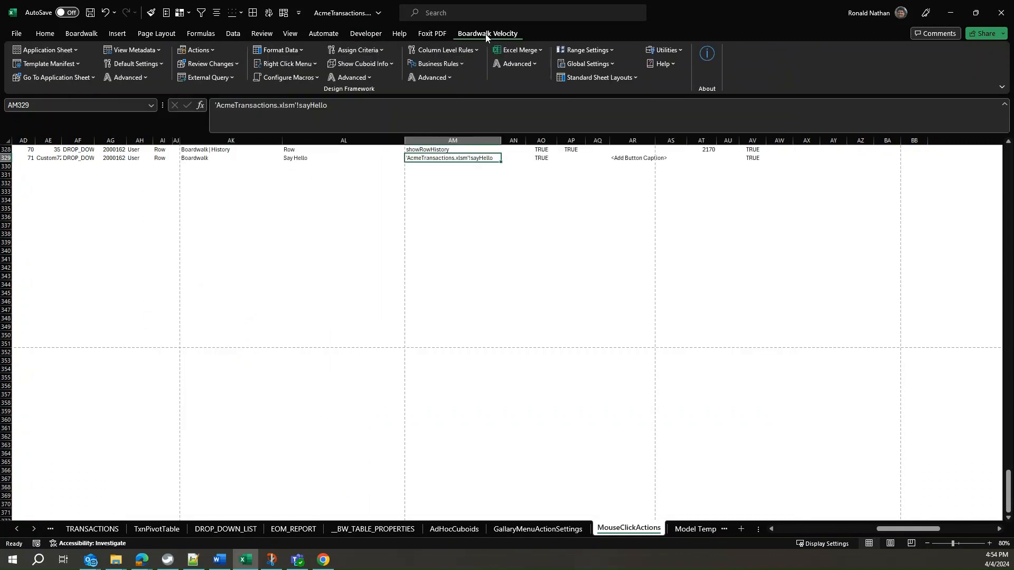
click(84, 77)
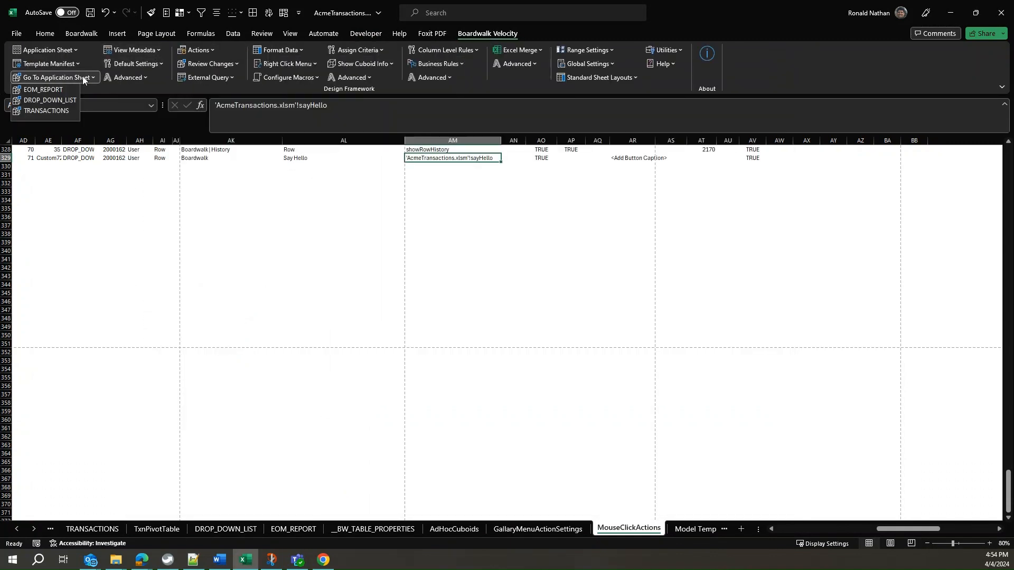
click(54, 98)
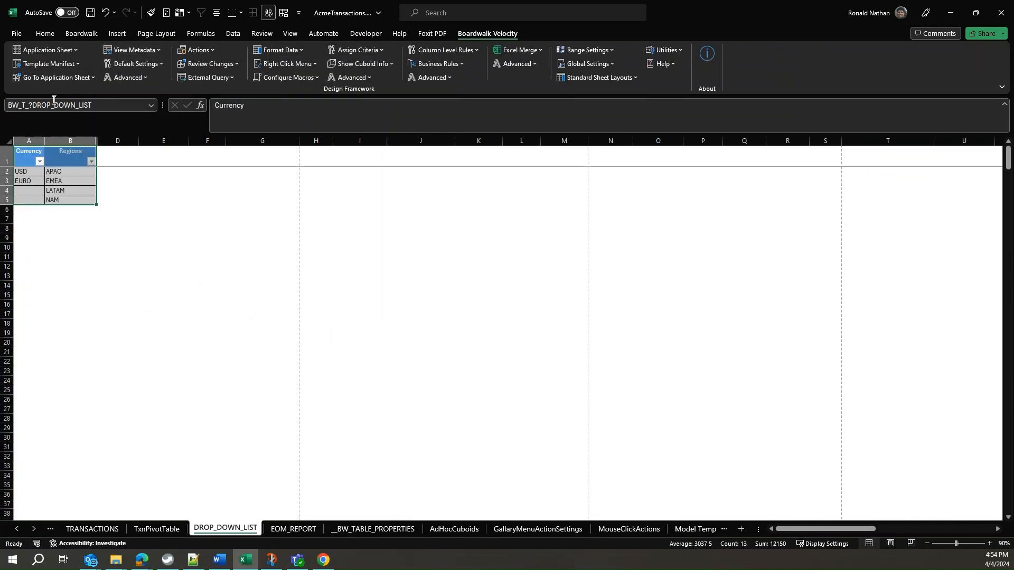
Test the custom Say Hello item from the Boardwalk context menu of row 3 and dismiss its message box.
click(3, 181)
right_click(3, 181)
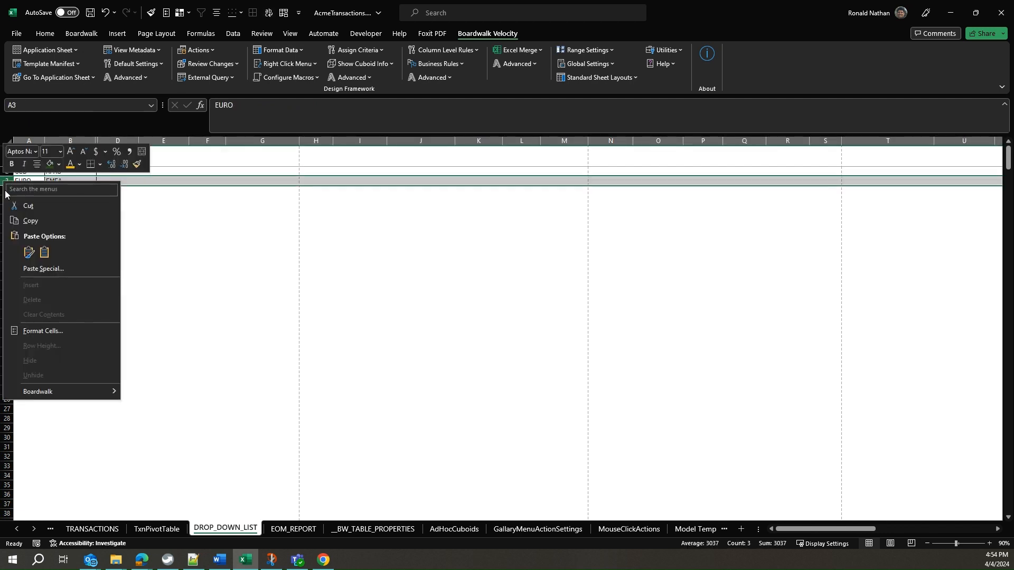
mouse_move(38, 390)
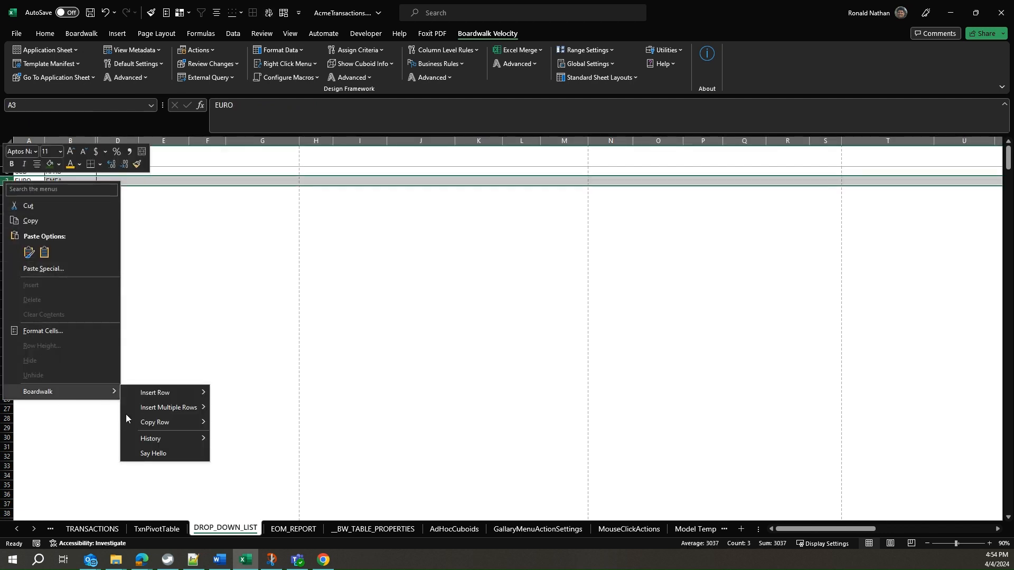
click(158, 454)
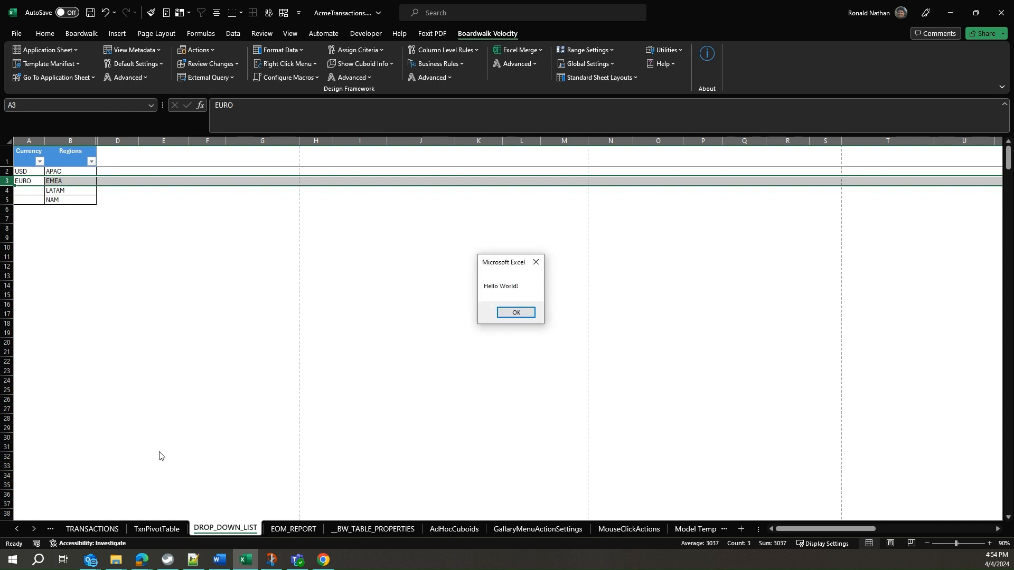
click(516, 312)
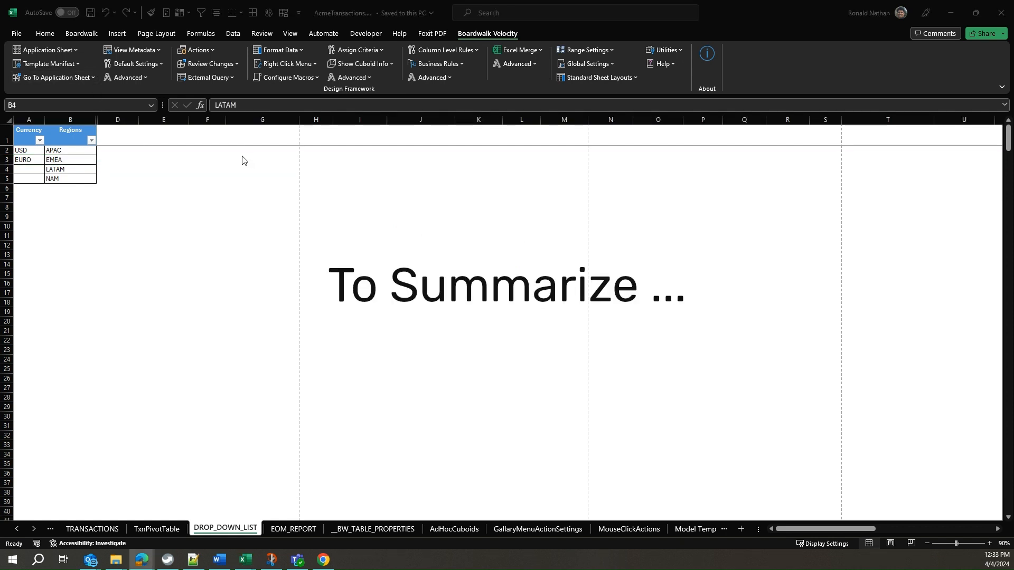
click(288, 63)
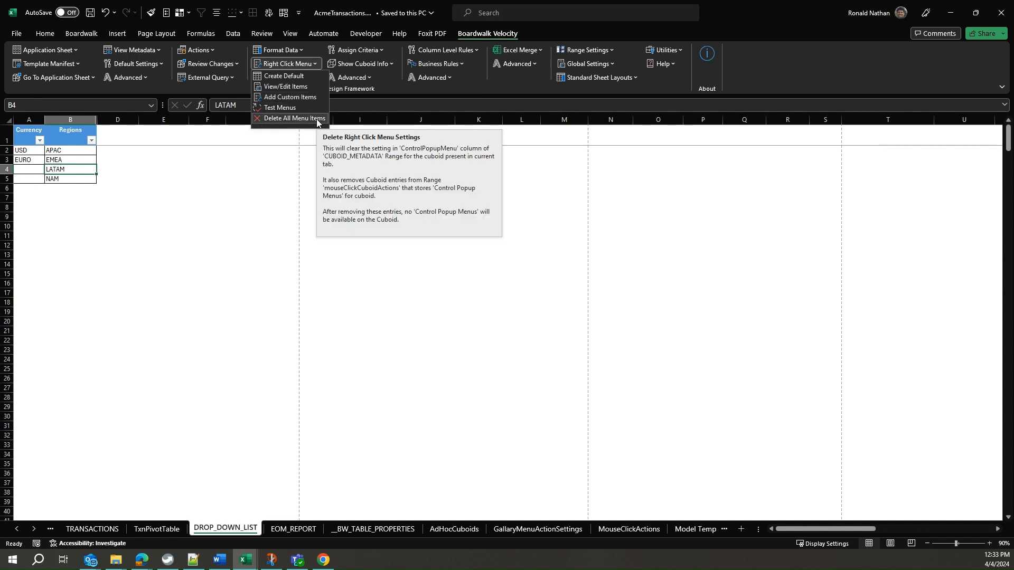
click(281, 165)
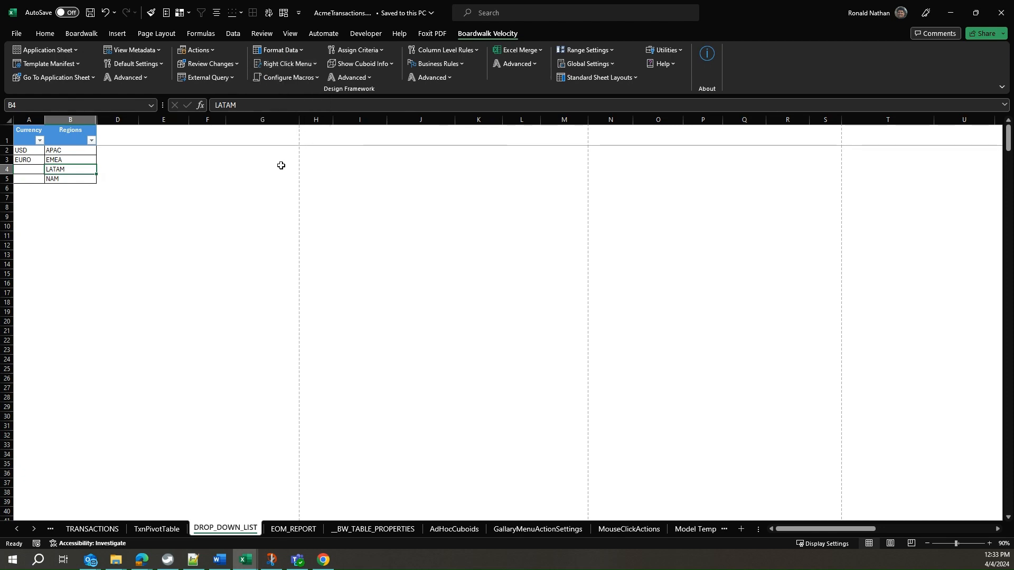